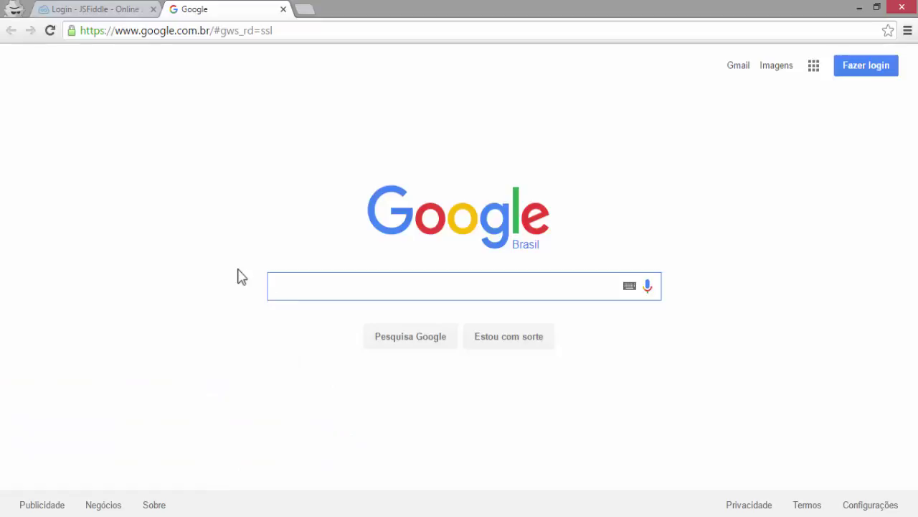
- Search Google for jsfiddle and open the 'JSFiddle: Create a new fiddle' result
type("j")
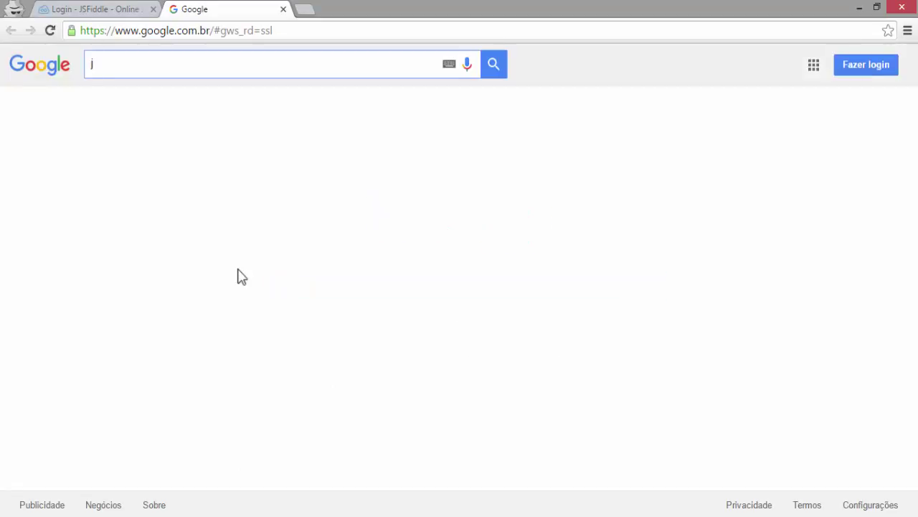
type("sfiddle")
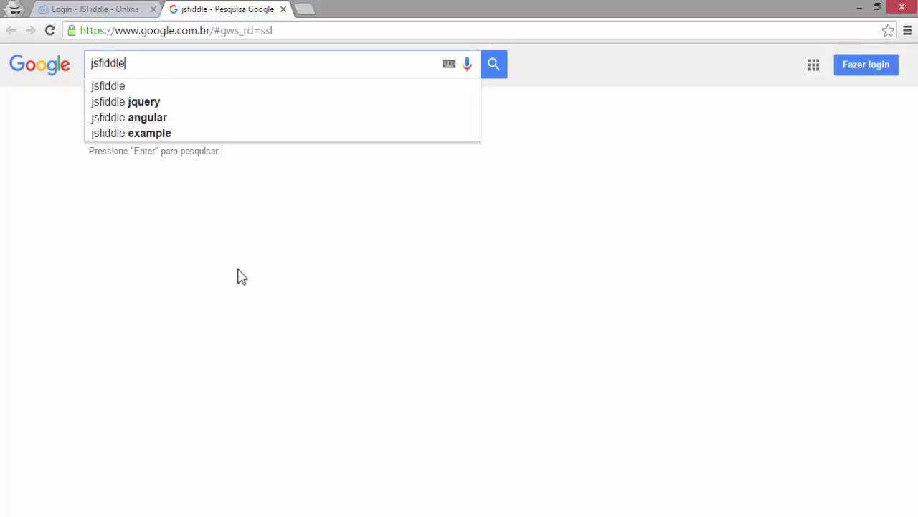
key("Return")
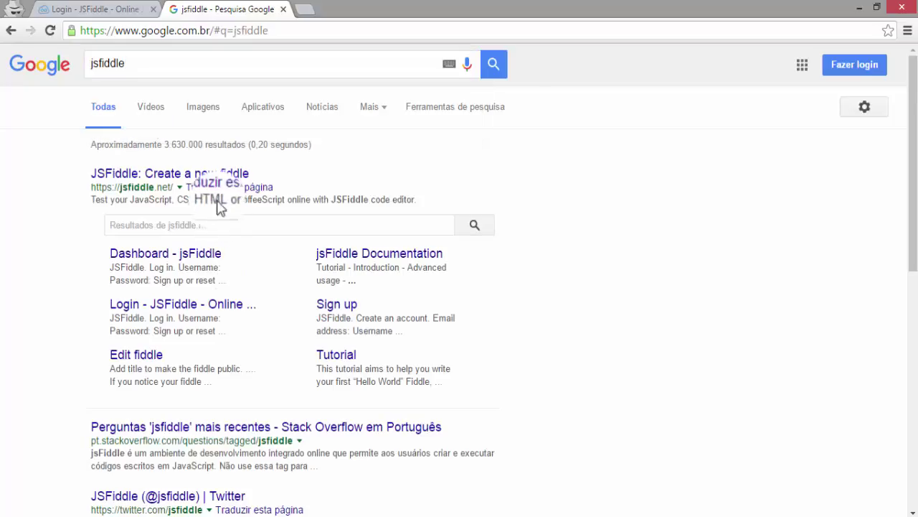
left_click(218, 180)
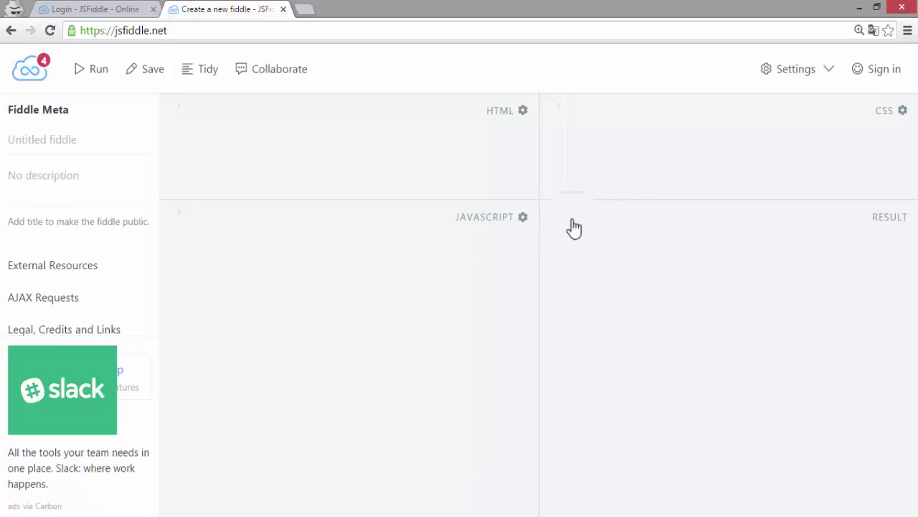
- Use Sign in at the top right to reach the JSFiddle login page
left_click(877, 71)
left_click(877, 76)
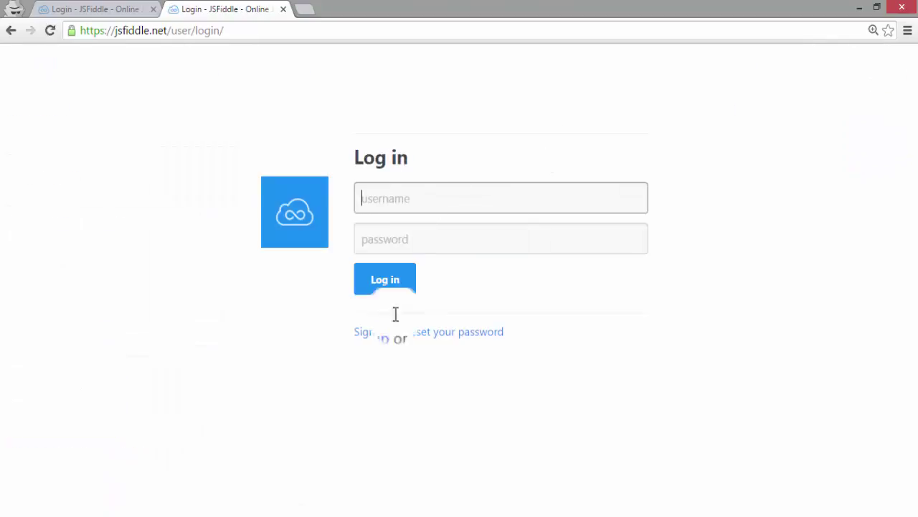
- Switch to Sign up and fill the e-mail field with the saved address
left_click(385, 335)
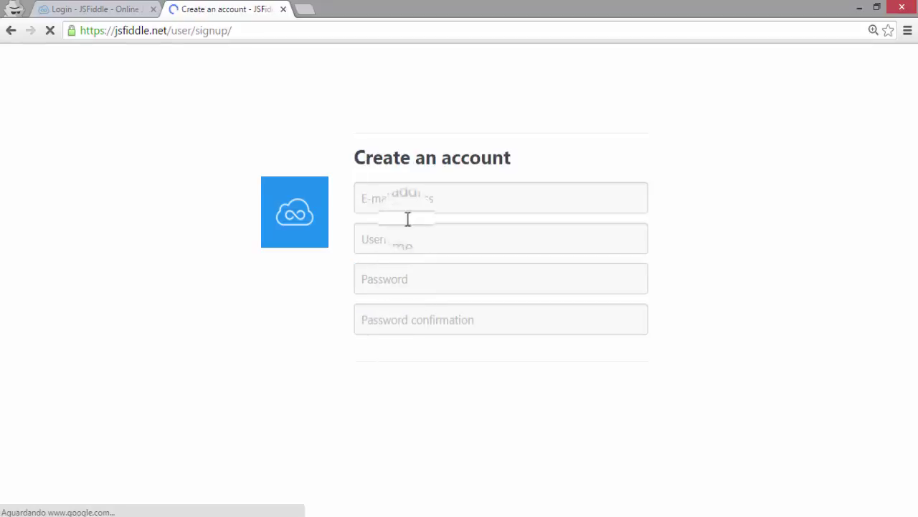
left_click(410, 206)
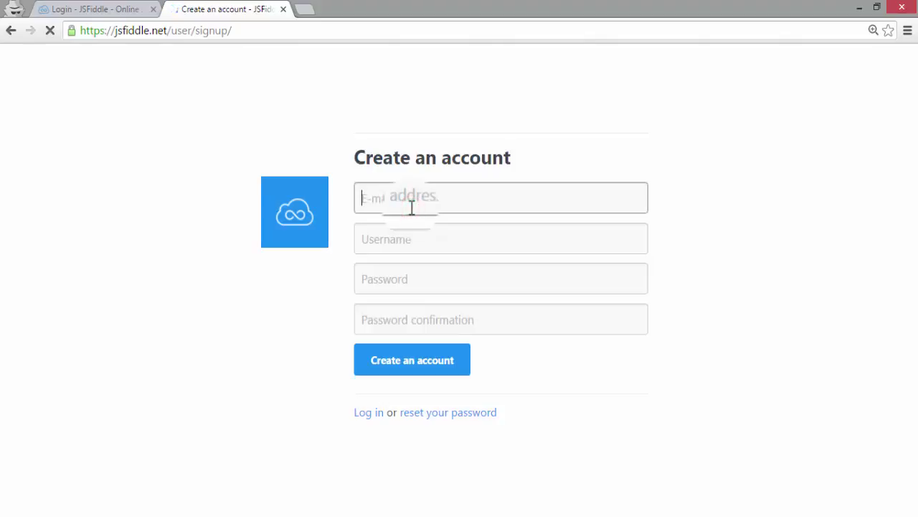
type("conta")
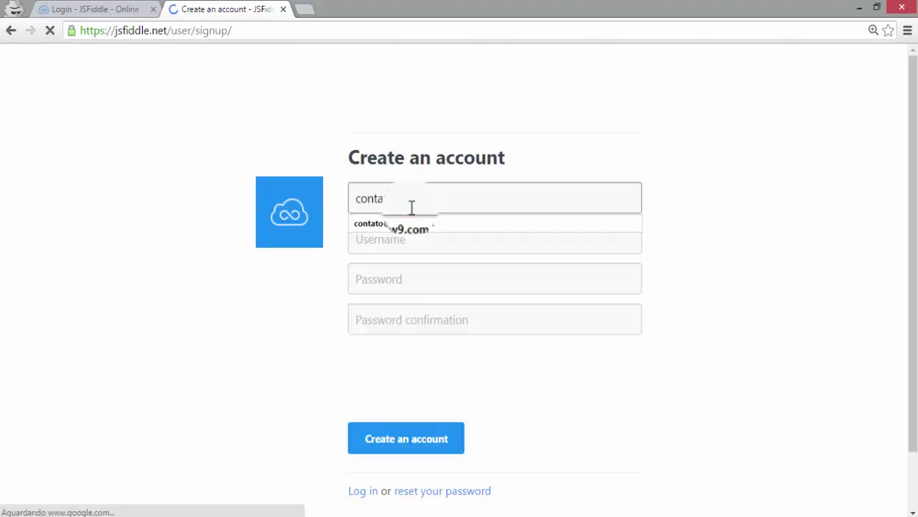
type("to")
left_click(406, 225)
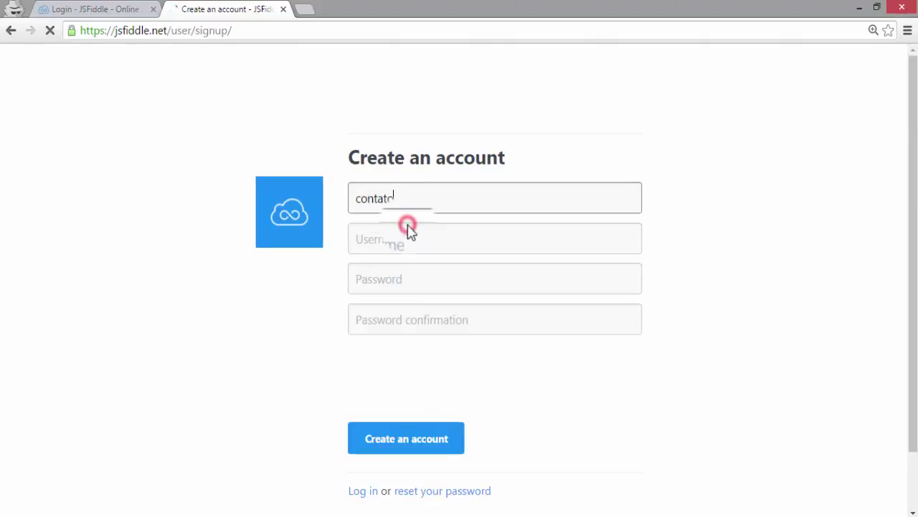
type("o")
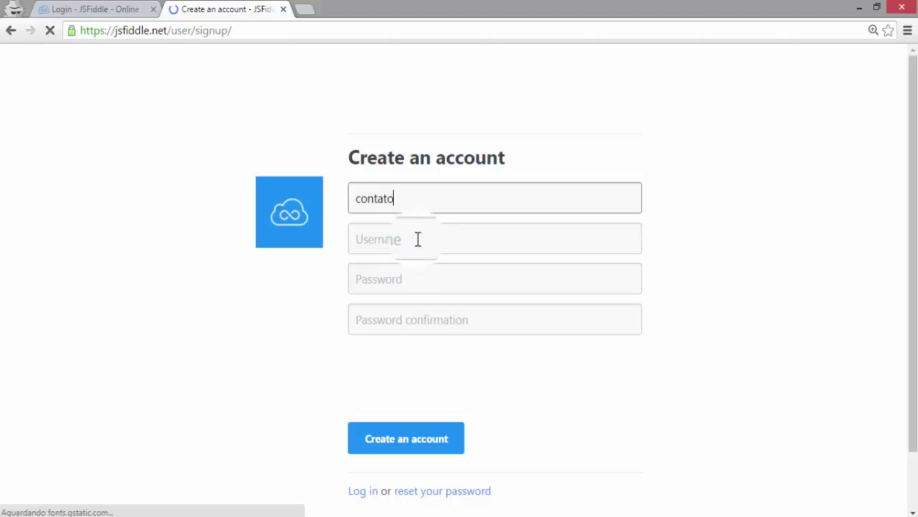
left_click(418, 239)
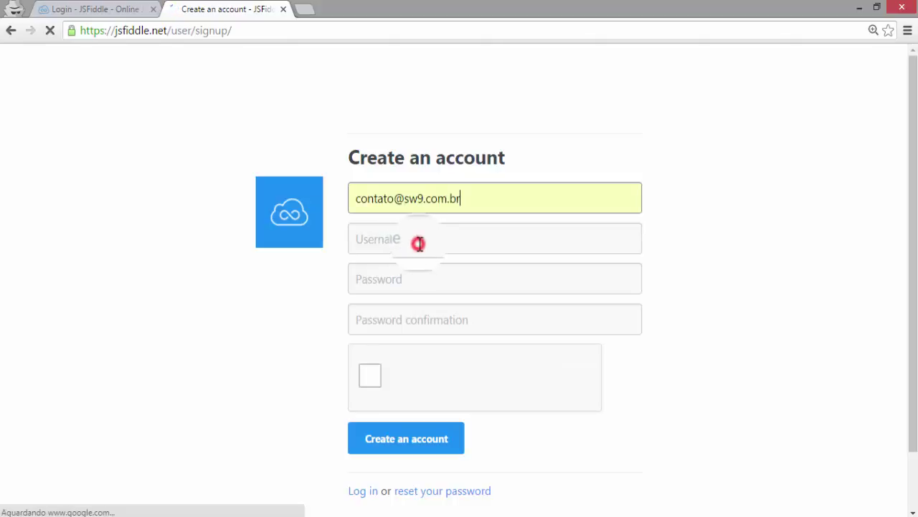
- Enter the username, the password and its confirmation, then tick the not-a-robot box
left_click(420, 244)
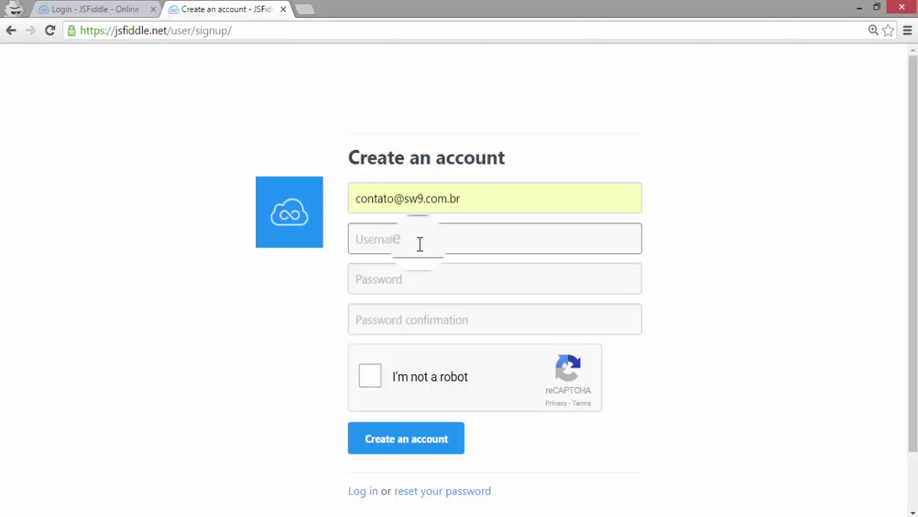
type("contatosw9")
key("Tab")
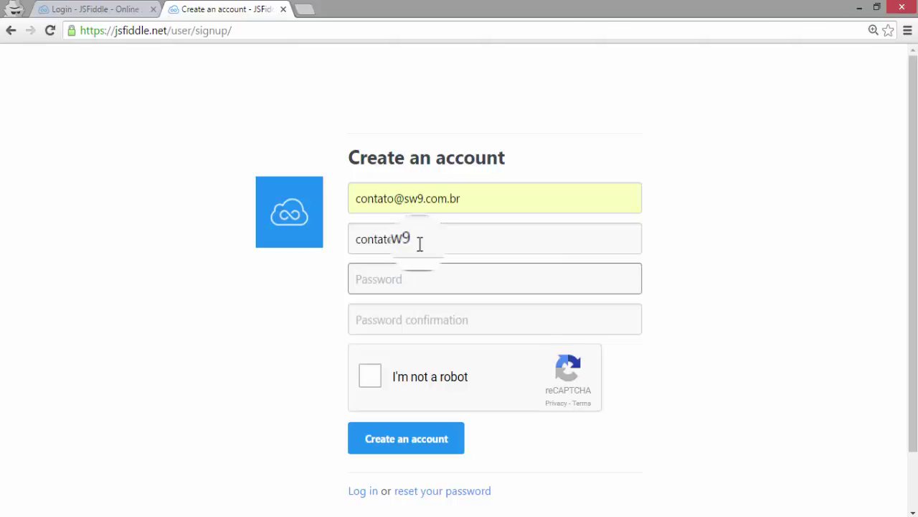
type("********")
key("Tab")
type("********")
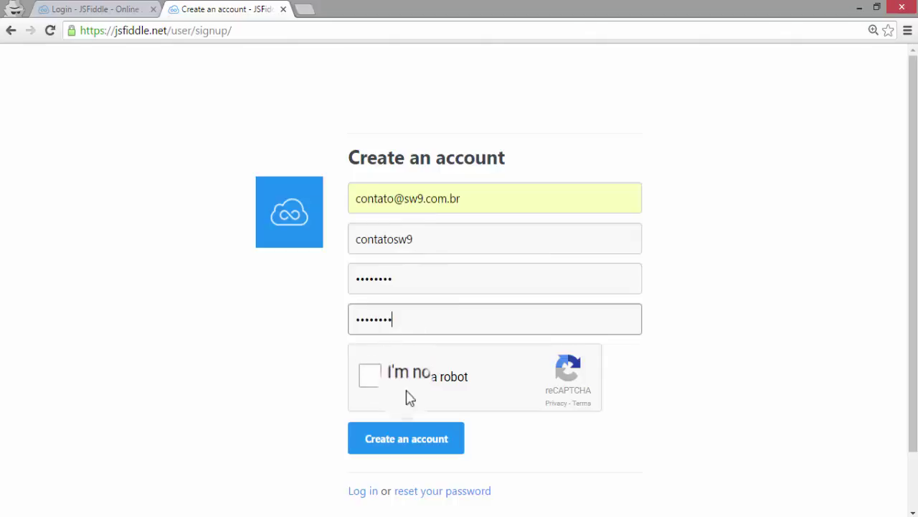
left_click(381, 384)
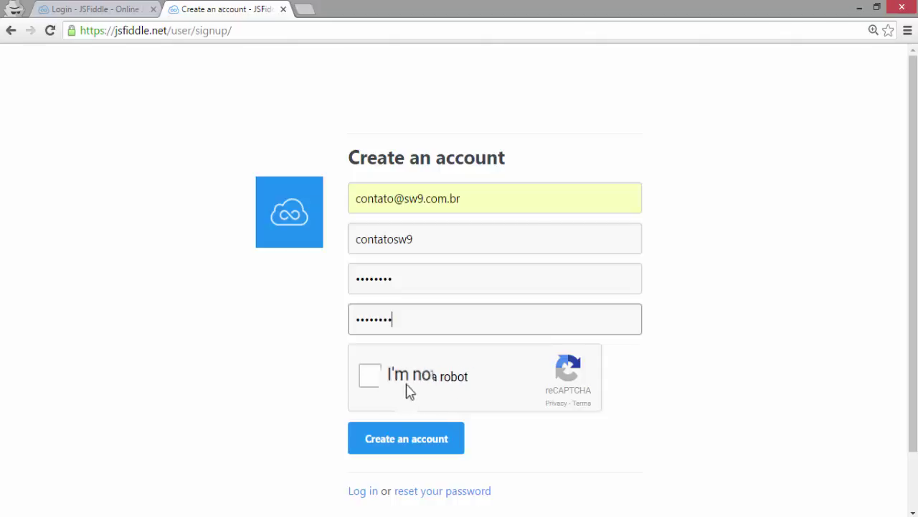
left_click(369, 383)
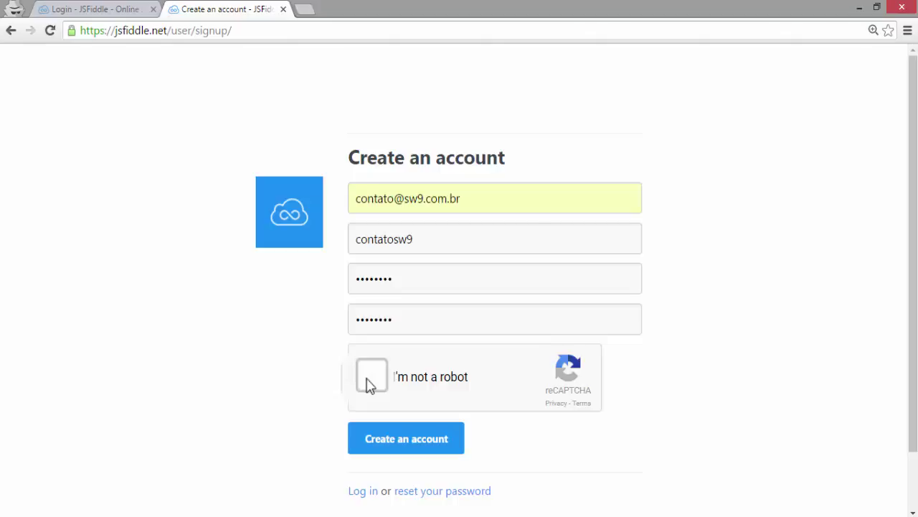
- Pass the reCAPTCHA by picking the bread roll, sliced bread and scones images, then create the account
left_click(368, 383)
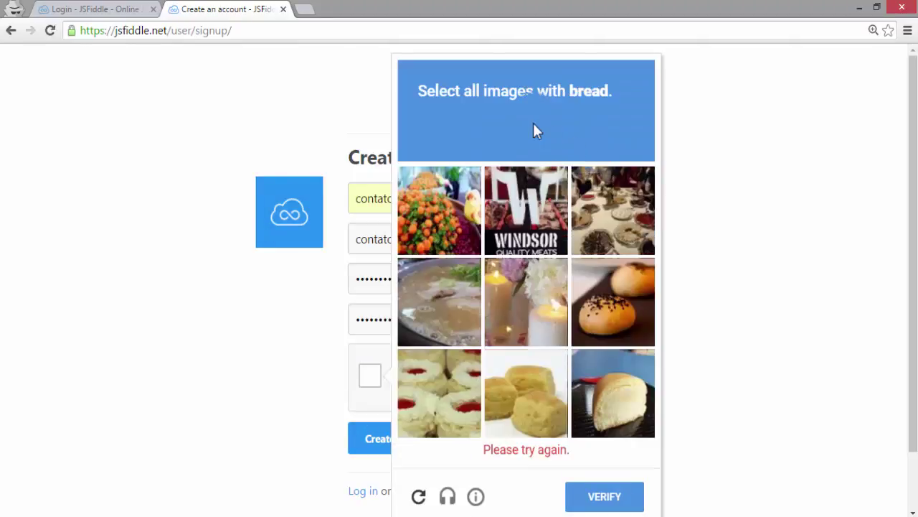
left_click(619, 303)
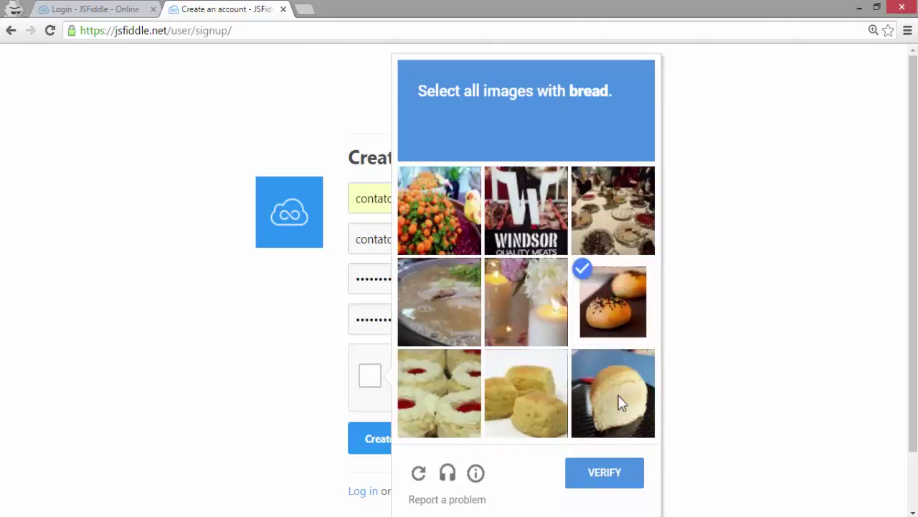
left_click(619, 398)
left_click(595, 477)
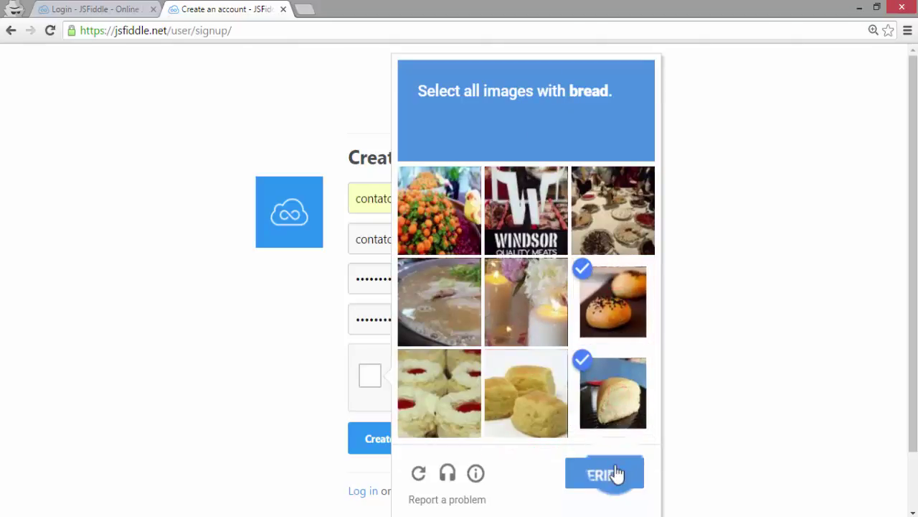
left_click(511, 406)
left_click(583, 477)
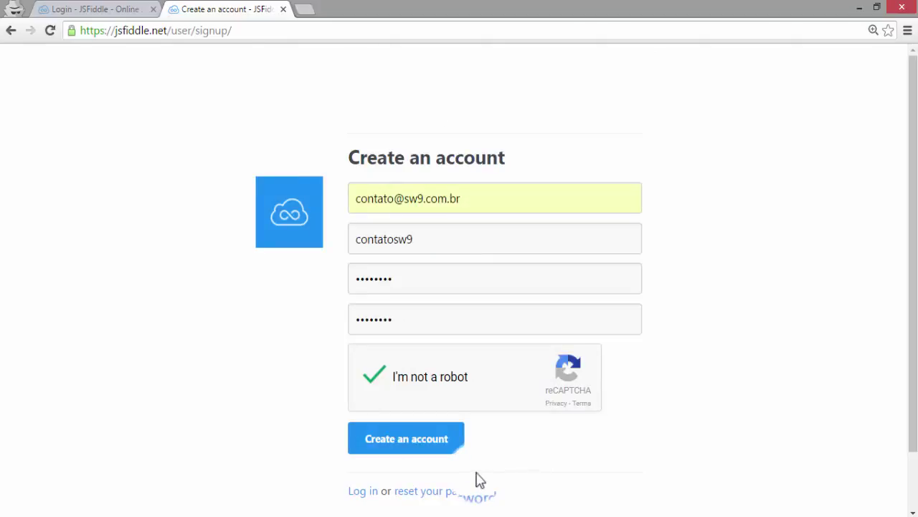
left_click(428, 442)
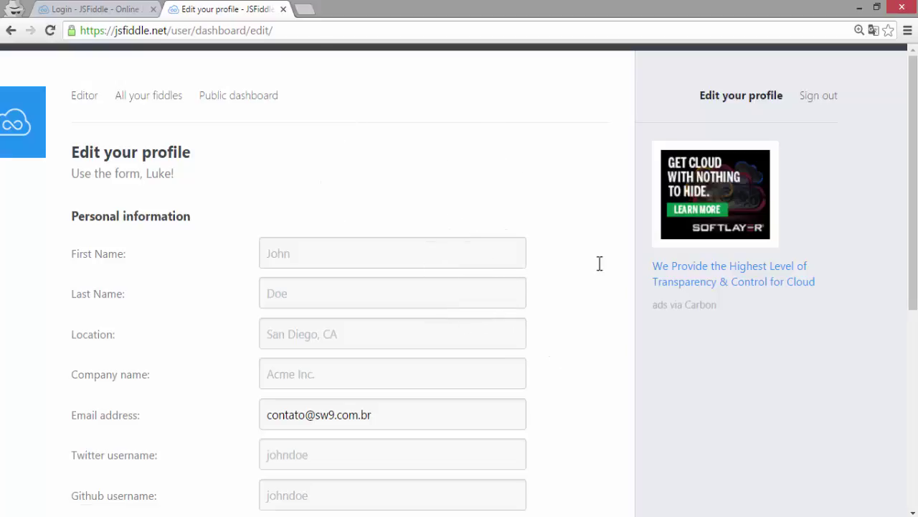
- Scroll down the Edit your profile page and save the profile
left_click_drag(912, 197, 912, 244)
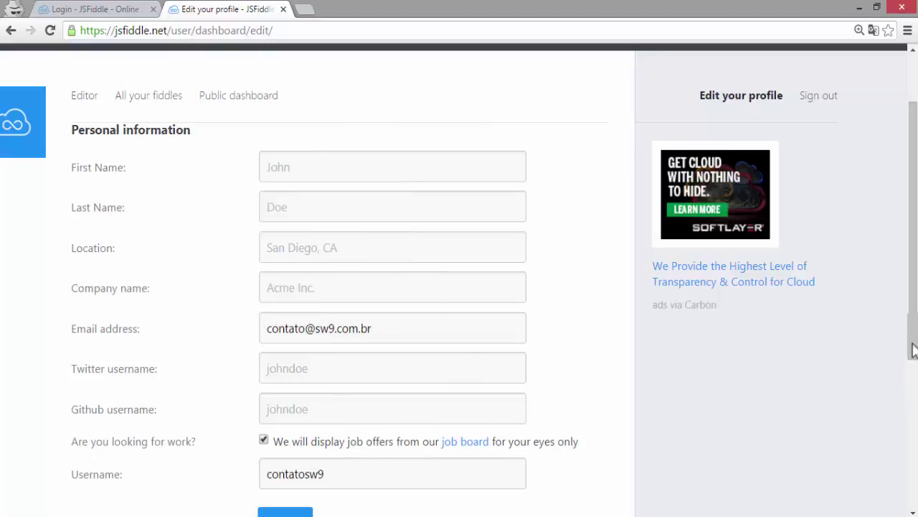
scroll(911, 341, "down", 1)
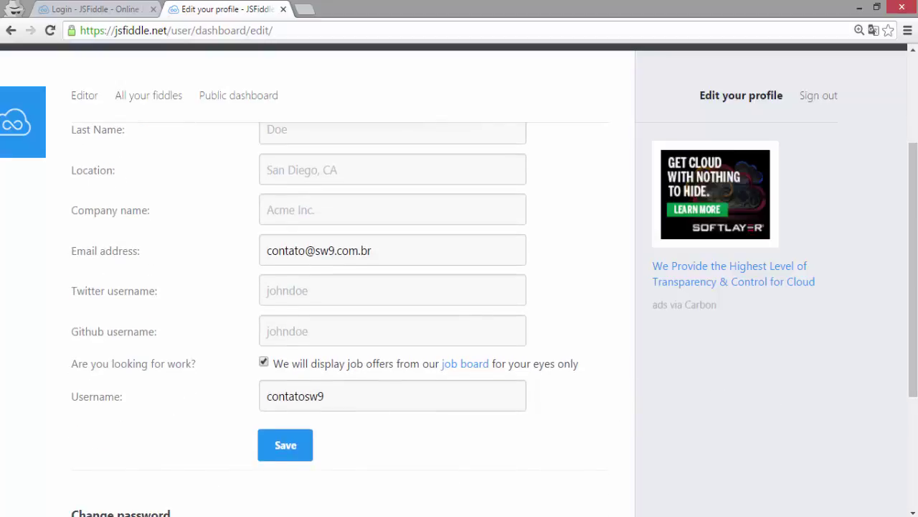
scroll(912, 322, "down", 2)
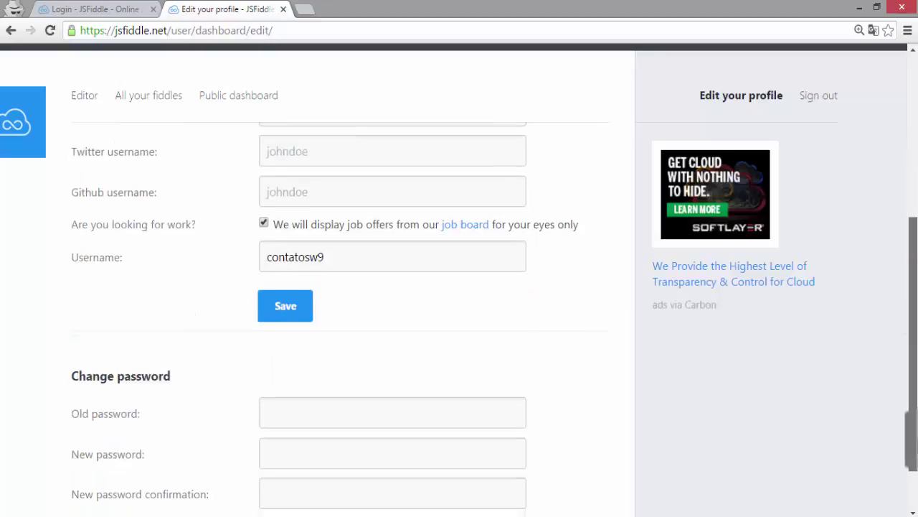
scroll(914, 338, "down", 1)
scroll(914, 344, "up", 3)
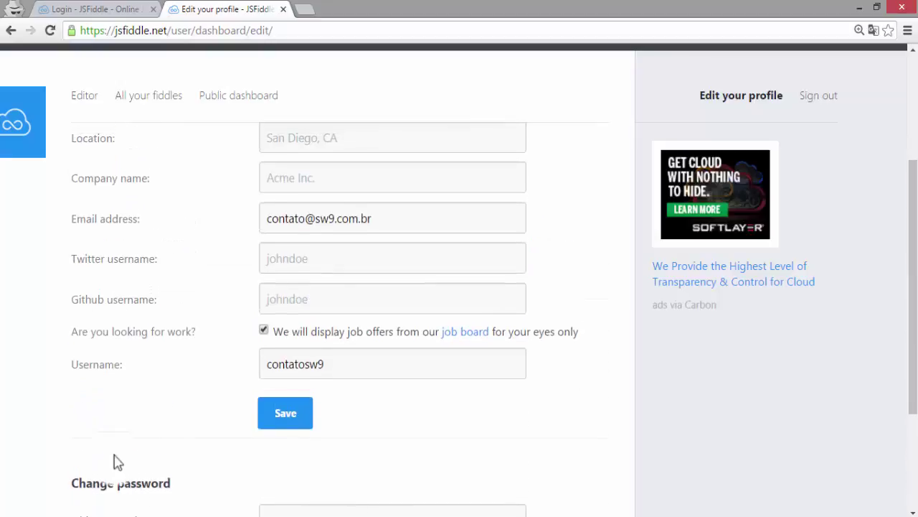
left_click(285, 416)
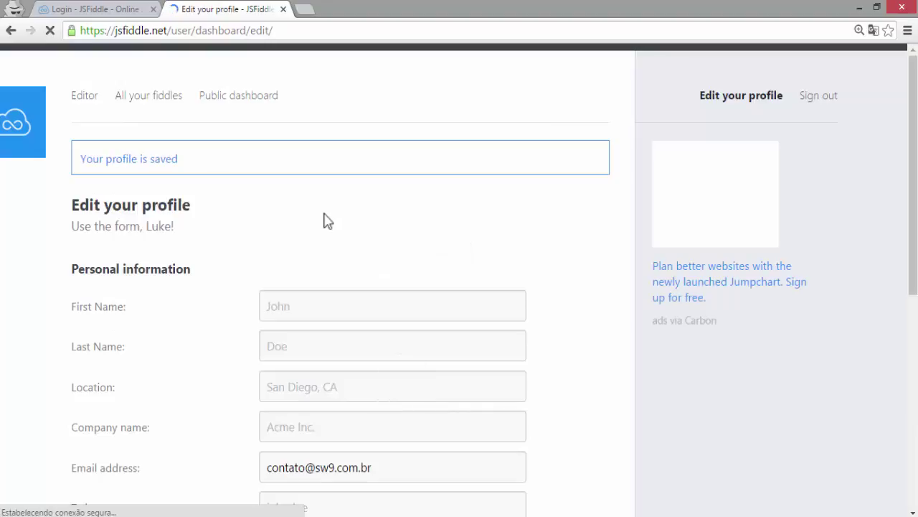
- Go from the public dashboard to the Editor to get a blank untitled fiddle
left_click(240, 97)
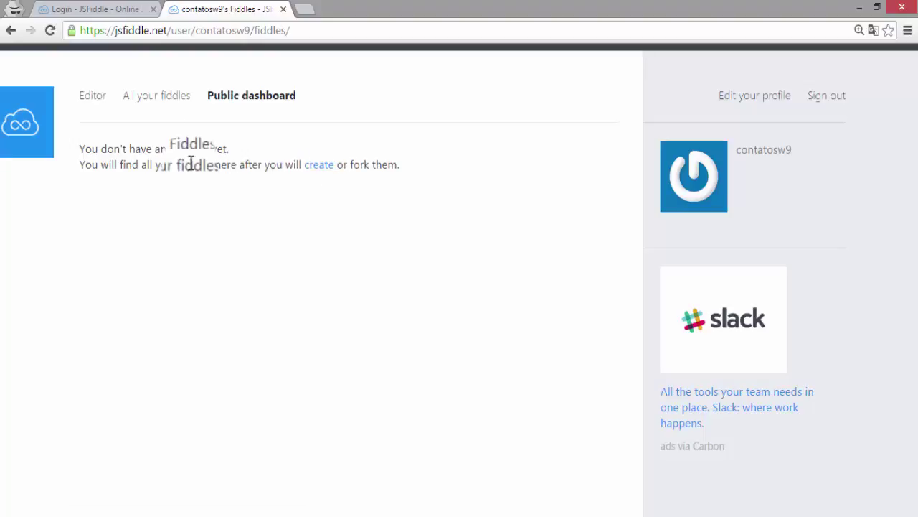
left_click(93, 99)
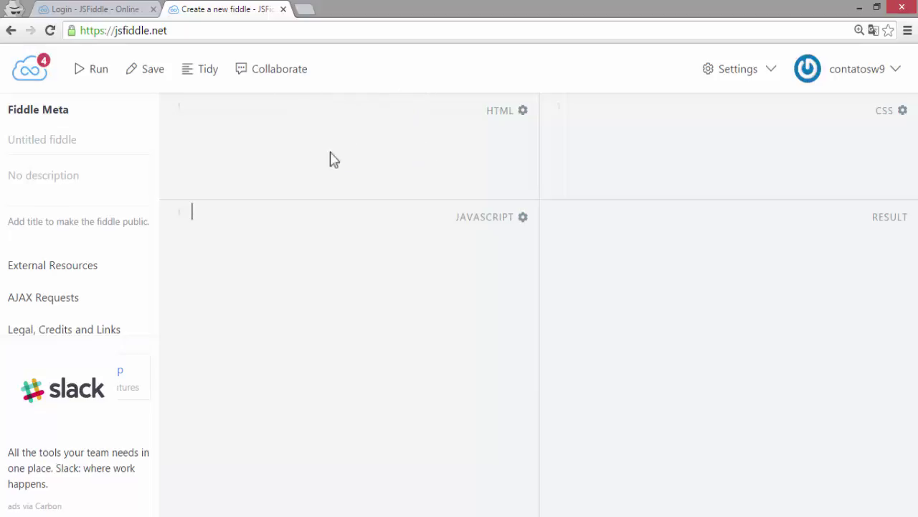
left_click(500, 113)
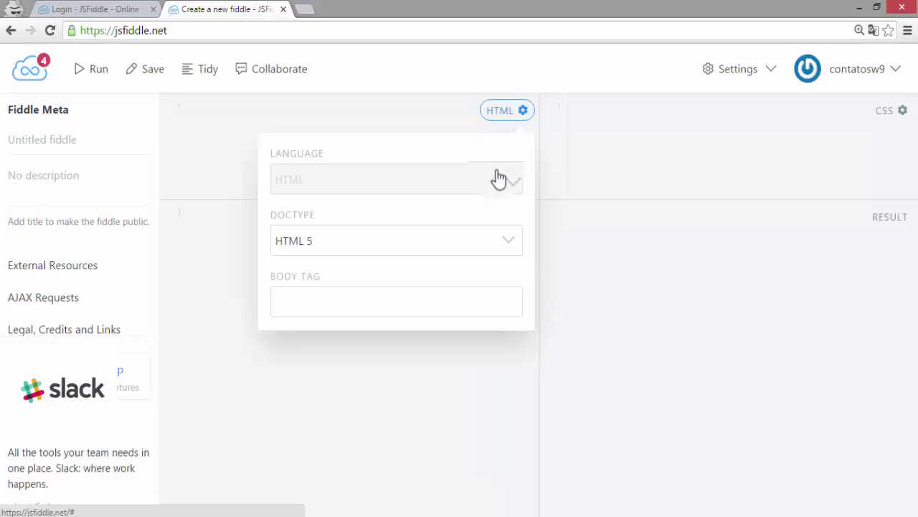
left_click(347, 251)
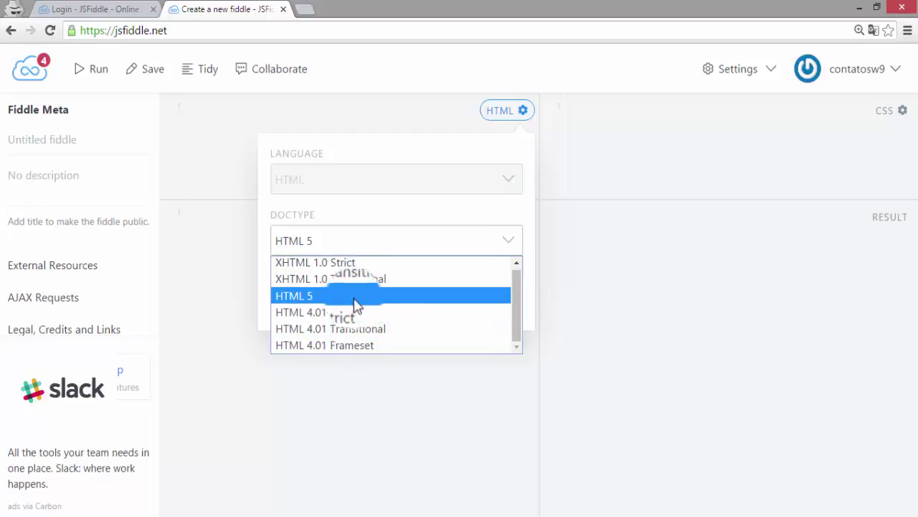
left_click(348, 305)
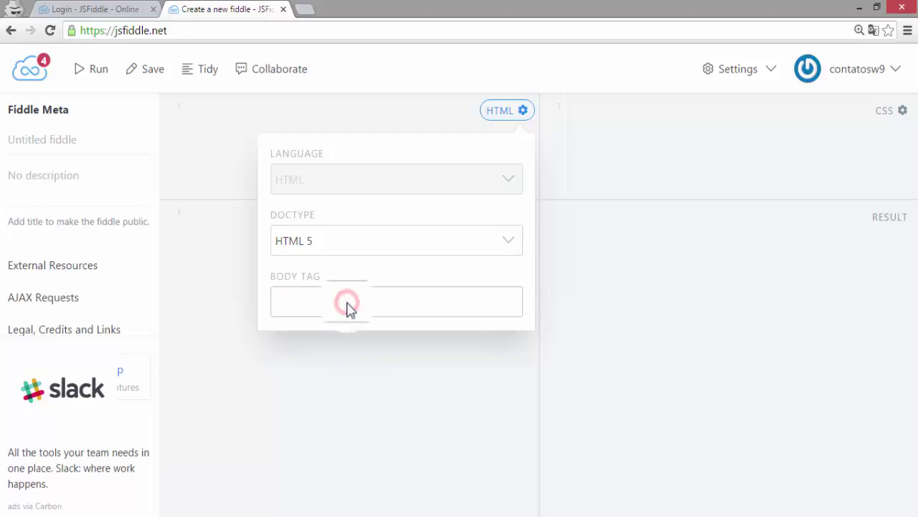
left_click(403, 111)
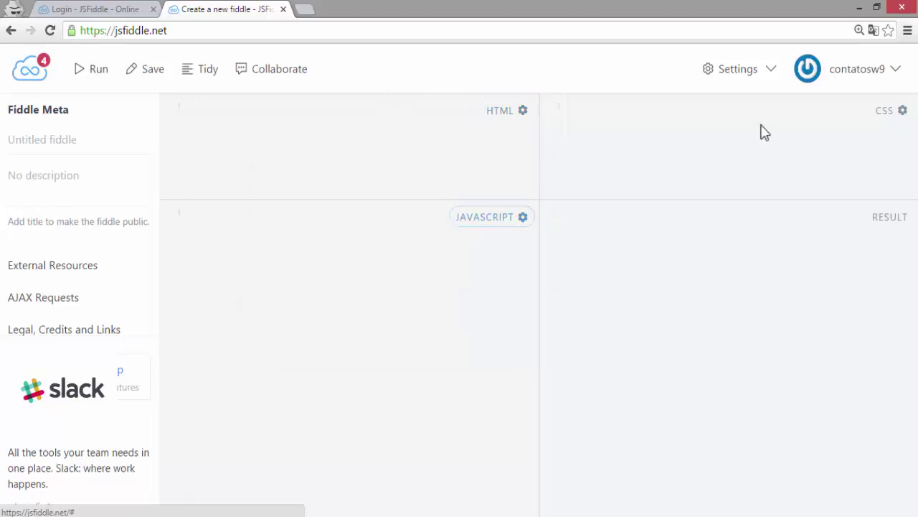
left_click(895, 112)
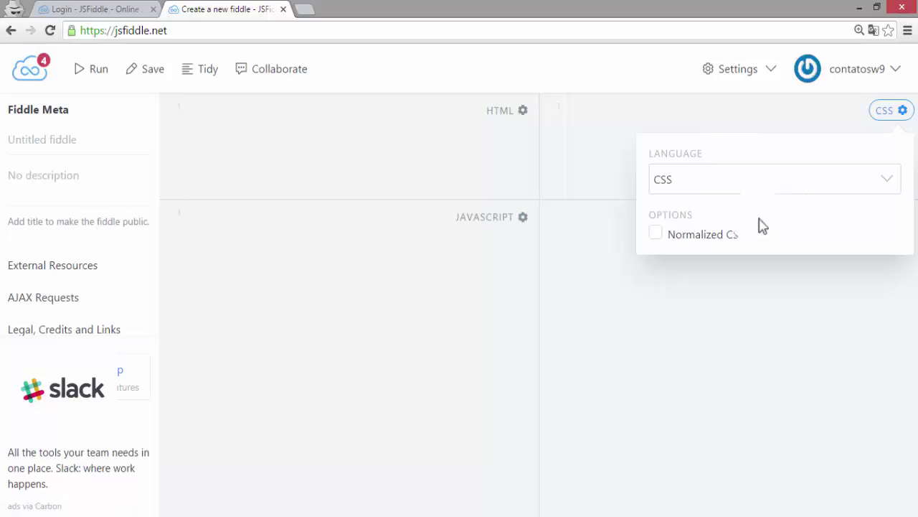
left_click(606, 142)
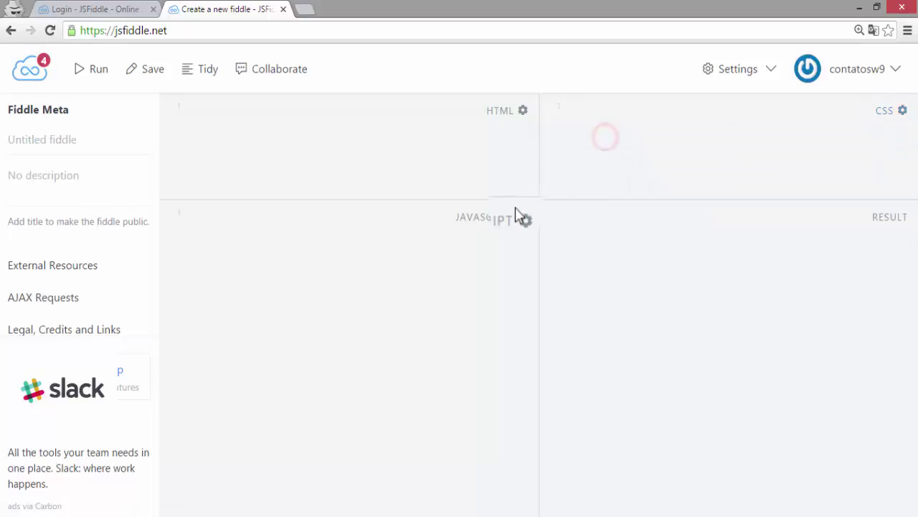
left_click(500, 223)
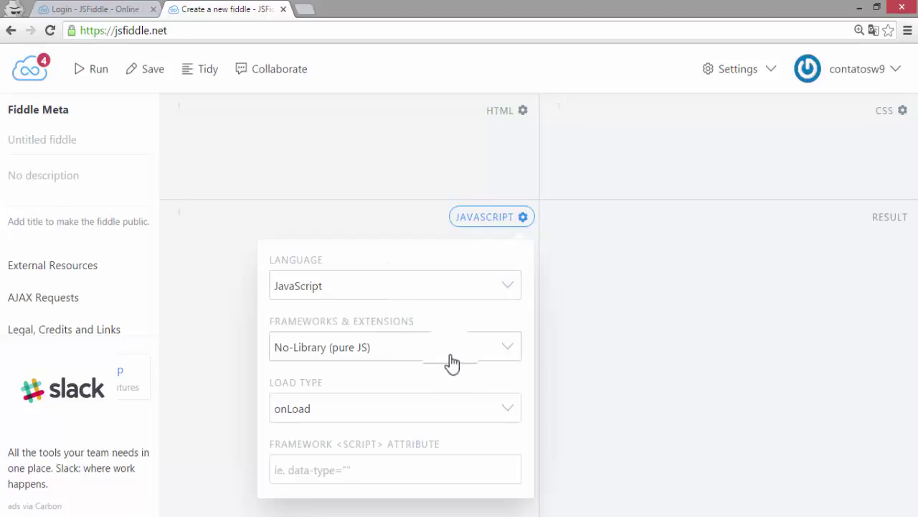
left_click(502, 351)
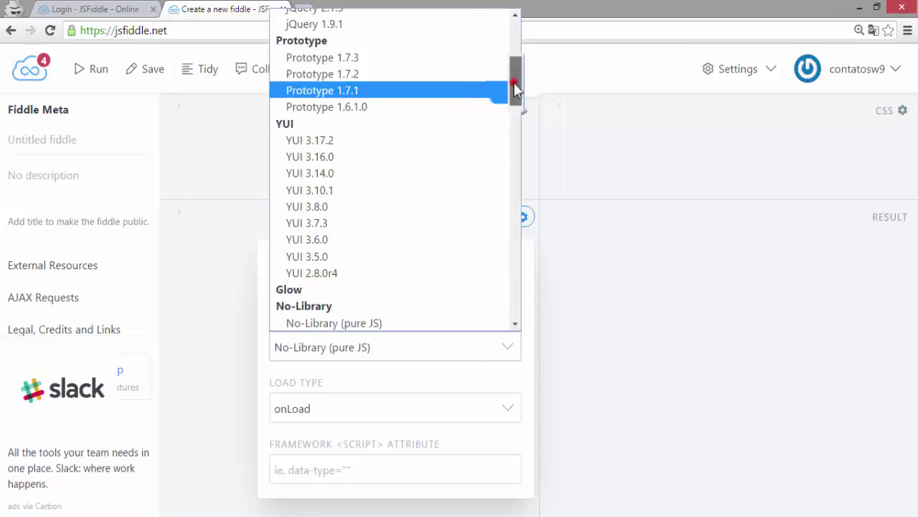
left_click_drag(514, 82, 343, 355)
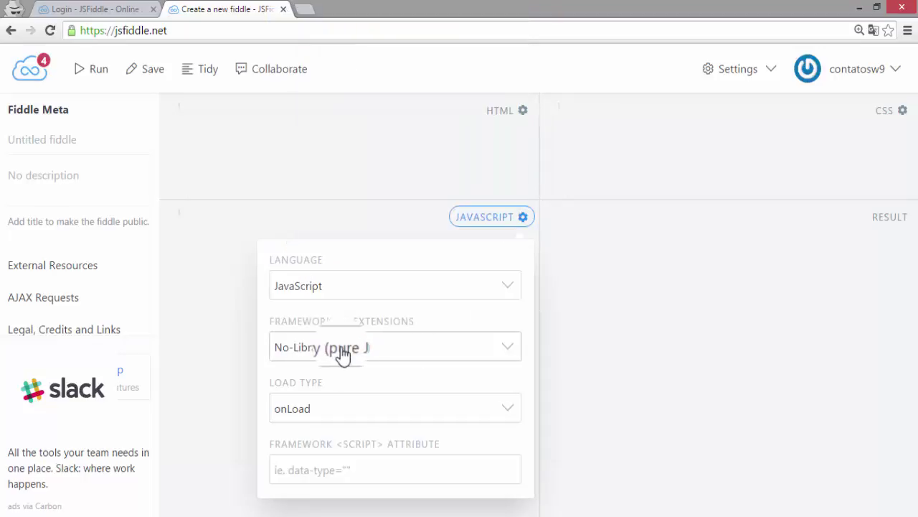
left_click(314, 213)
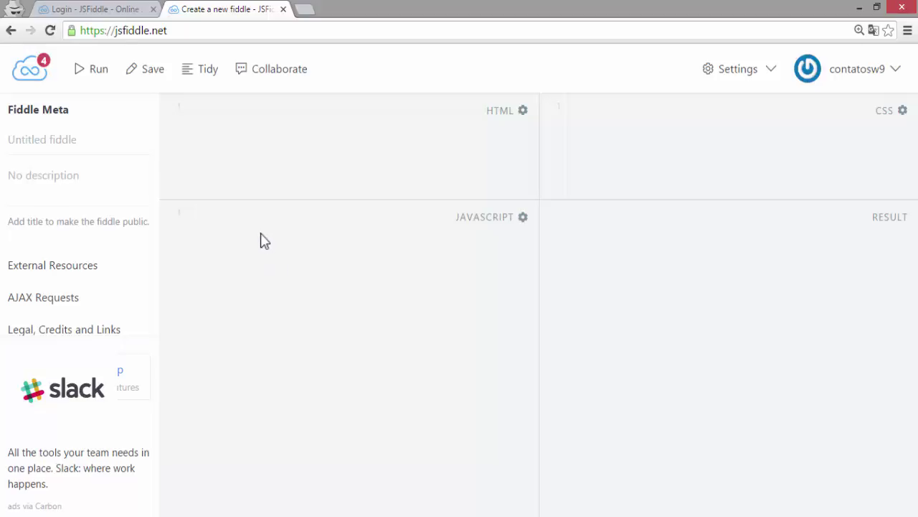
- Expand External Resources, focus its JavaScript/CSS URI field, and bring up the dashboard window
left_click(35, 276)
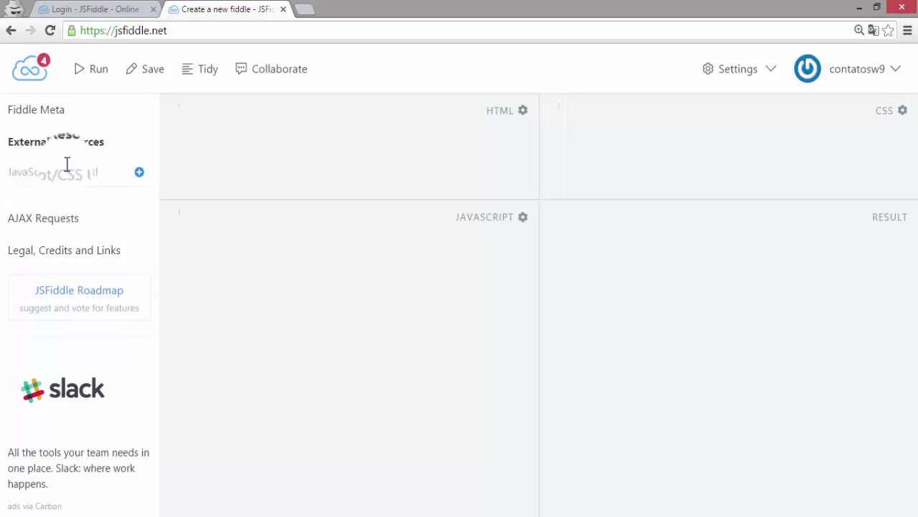
left_click(46, 172)
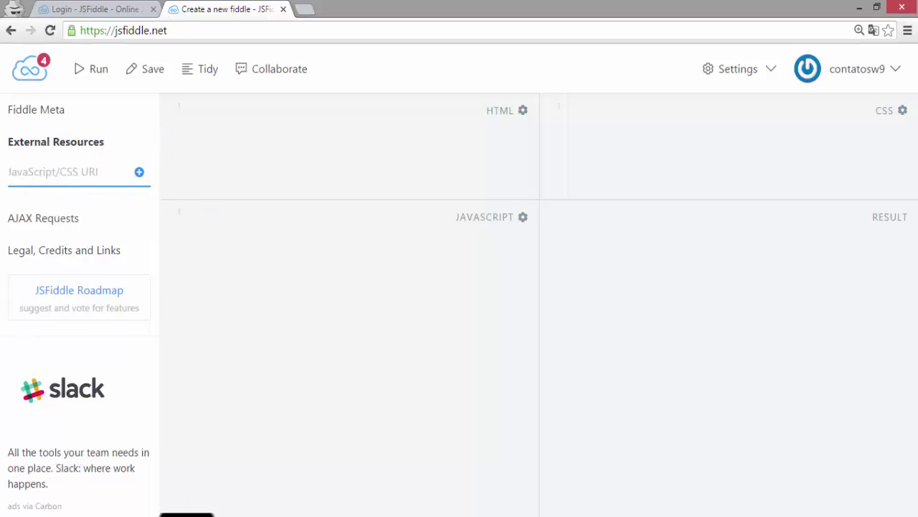
mouse_move(168, 502)
left_click(150, 485)
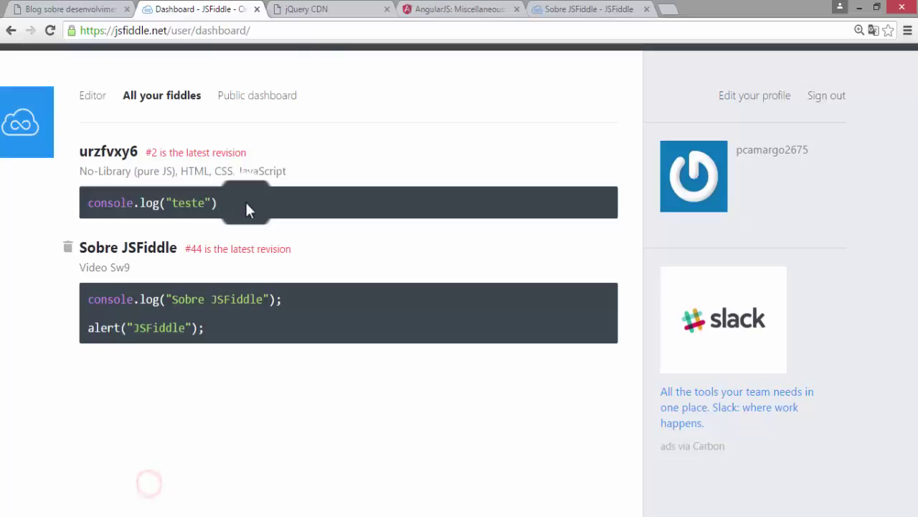
- On jQuery CDN, select the minified jQuery Core 3.1.0 src URL from its integration code
left_click(344, 10)
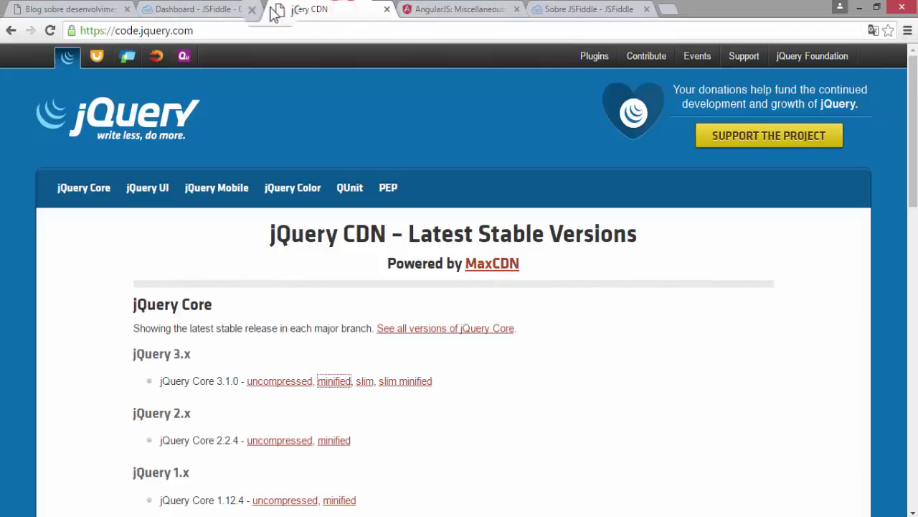
left_click(334, 381)
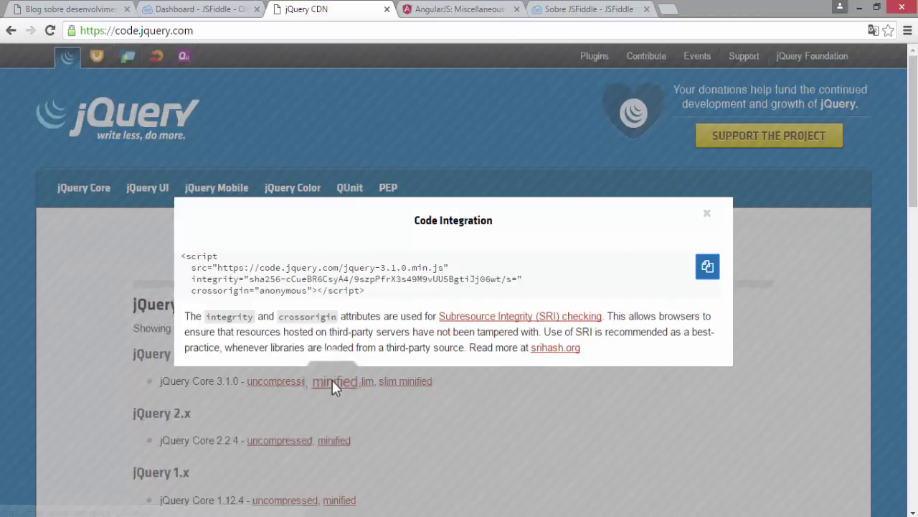
left_click(218, 266)
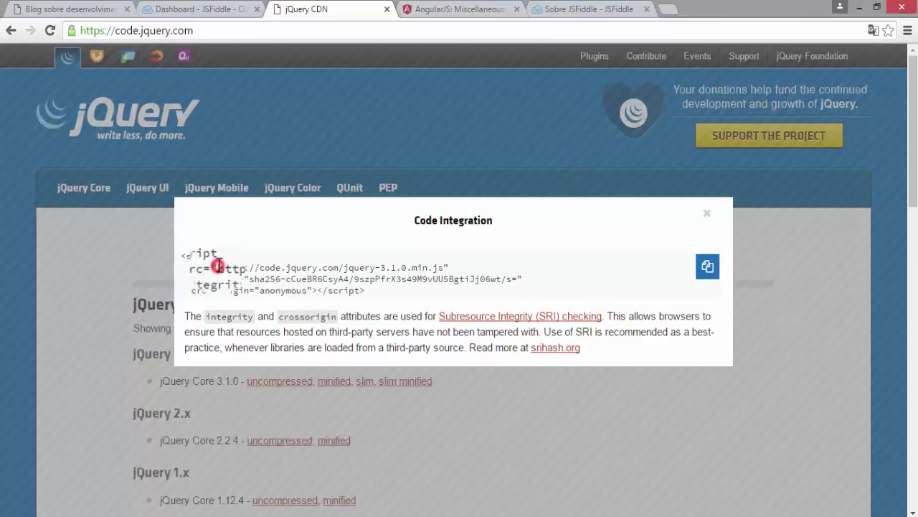
left_click_drag(217, 266, 444, 268)
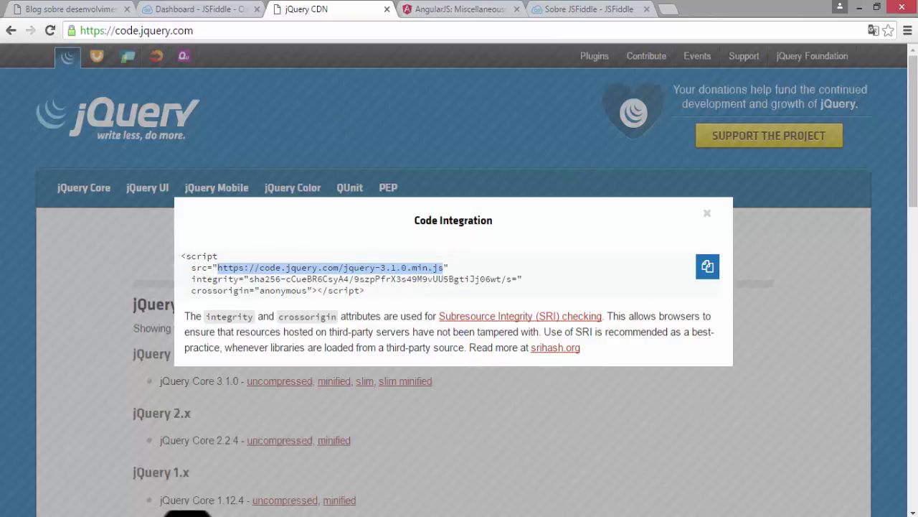
- Paste the jquery-3.1.0.min.js URL into External Resources, add it, and return to jQuery CDN
mouse_move(165, 513)
left_click(246, 430)
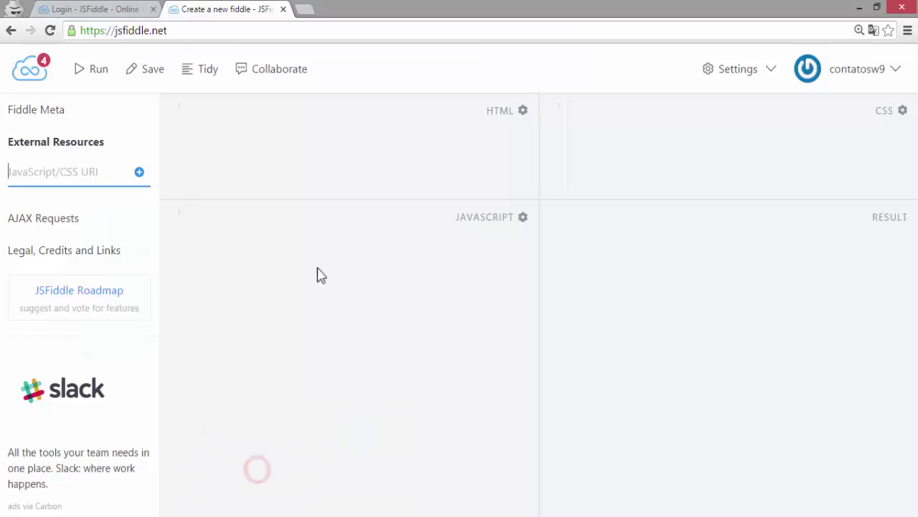
left_click(92, 174)
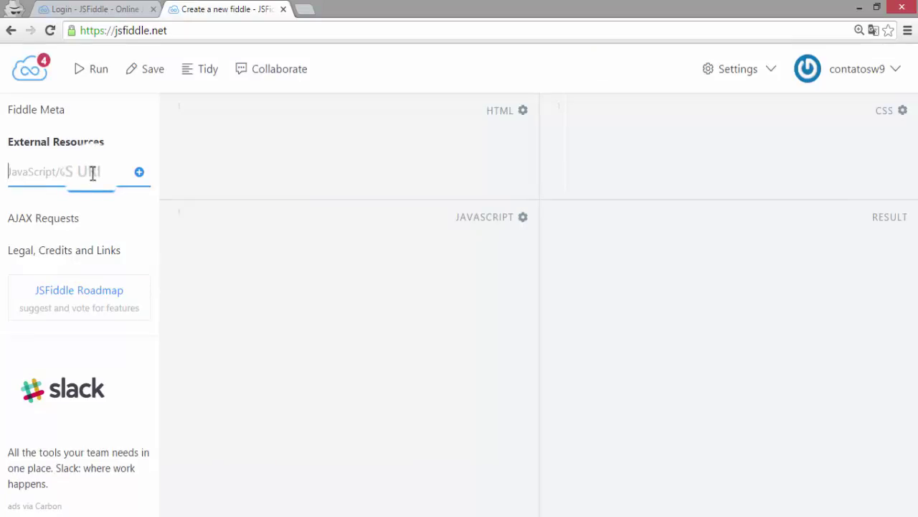
key("ctrl+v")
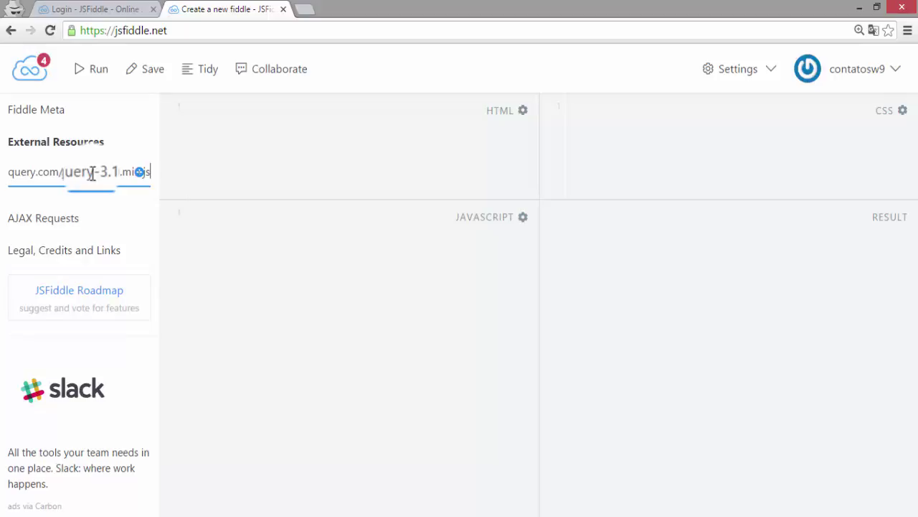
left_click(140, 174)
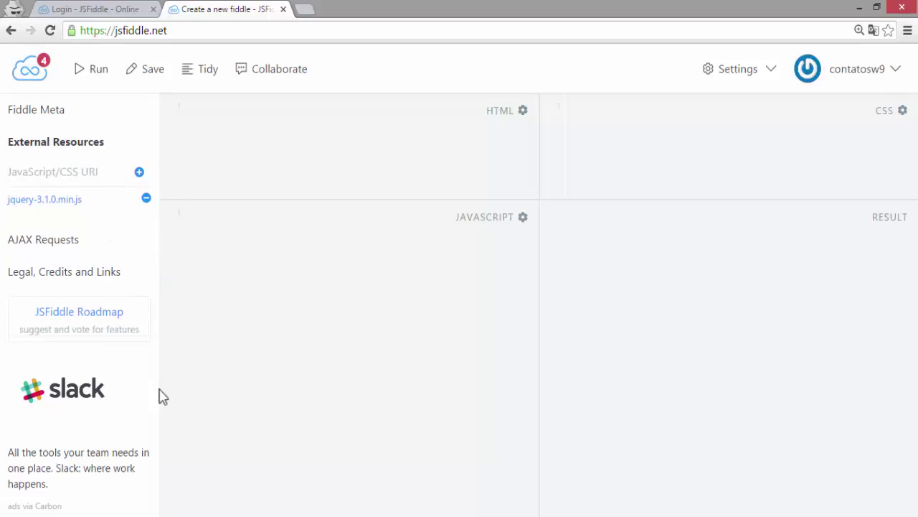
mouse_move(184, 512)
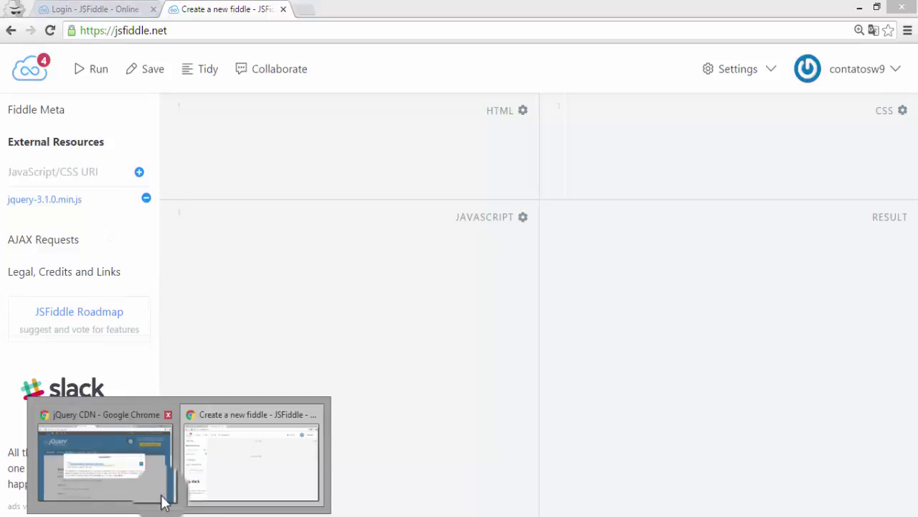
left_click(165, 495)
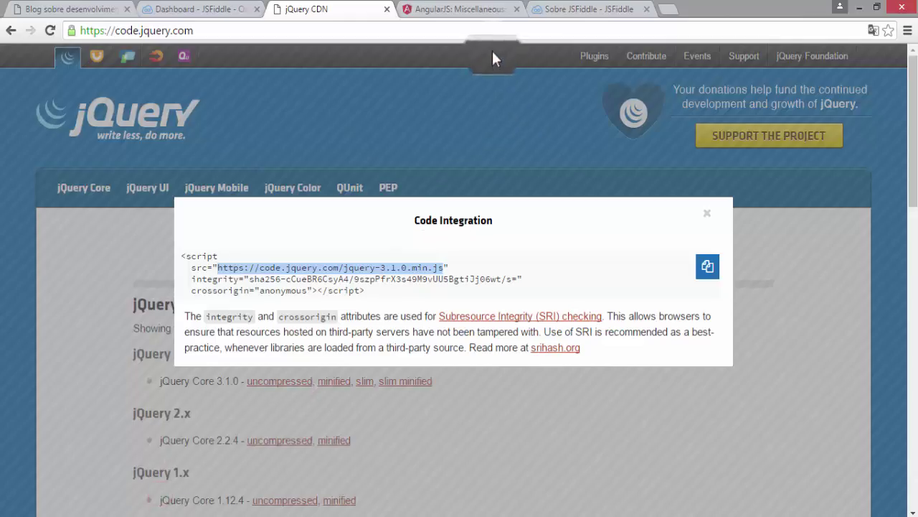
- Select the angular.min.js 1.5.6 Google CDN URL in the AngularJS docs, then return to the fiddle
left_click(472, 10)
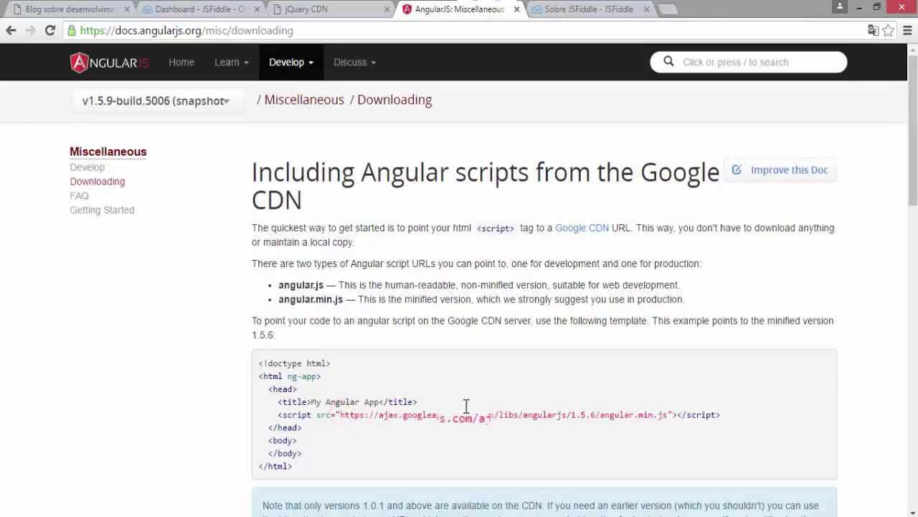
left_click_drag(340, 414, 671, 413)
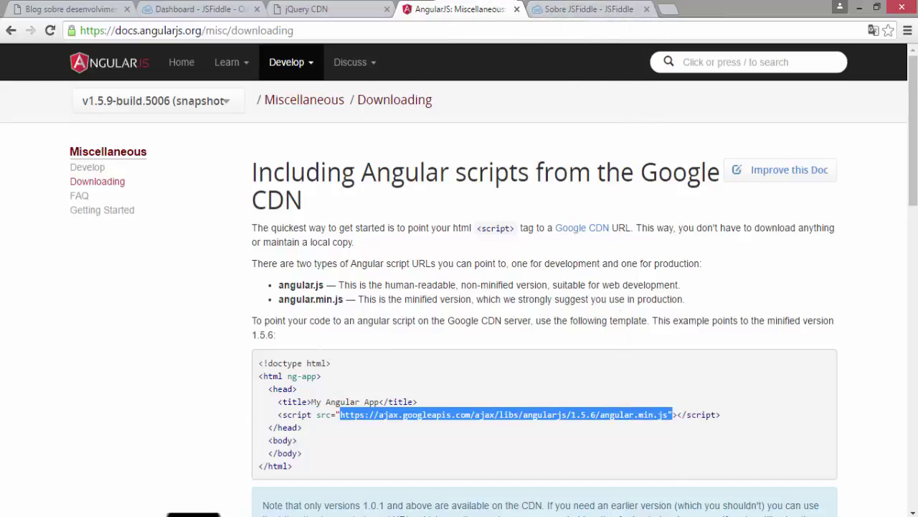
left_click(242, 504)
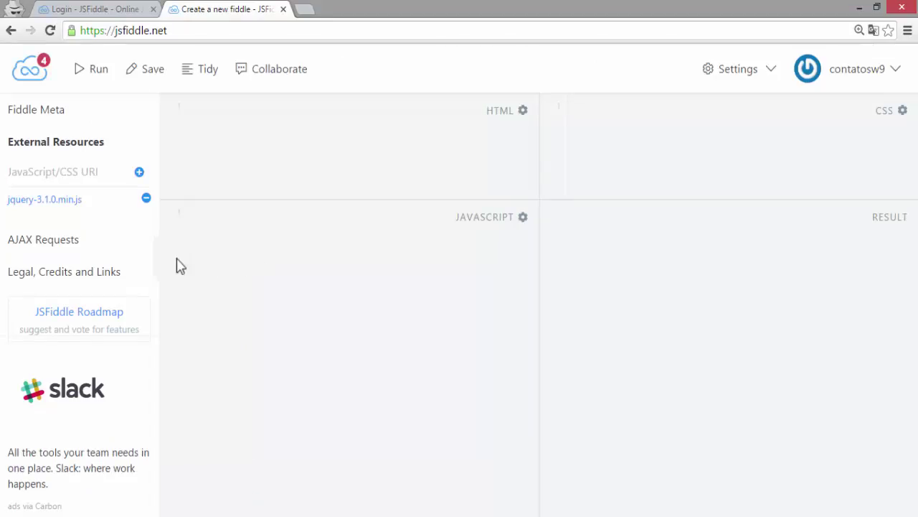
- Add the Google CDN angular.min.js as an external resource, removing the faulty first entry and re-adding it
left_click(66, 172)
key("ctrl+v")
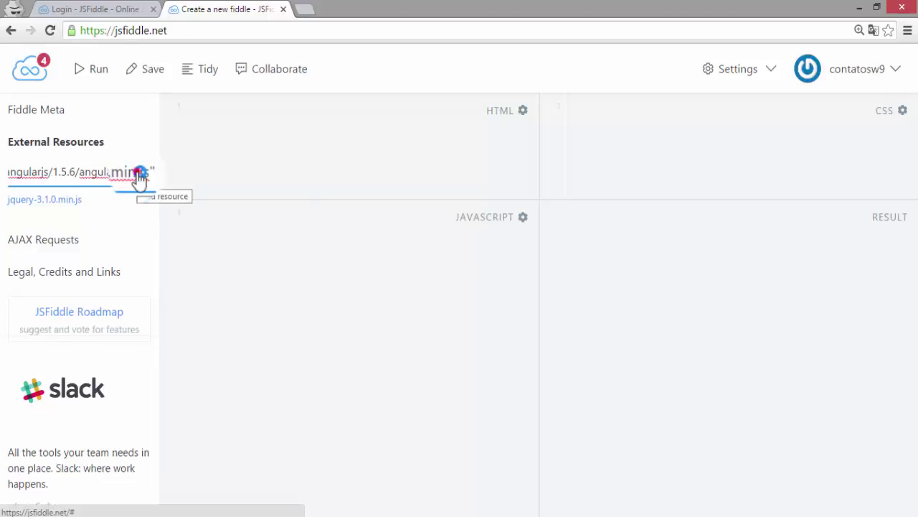
left_click(140, 172)
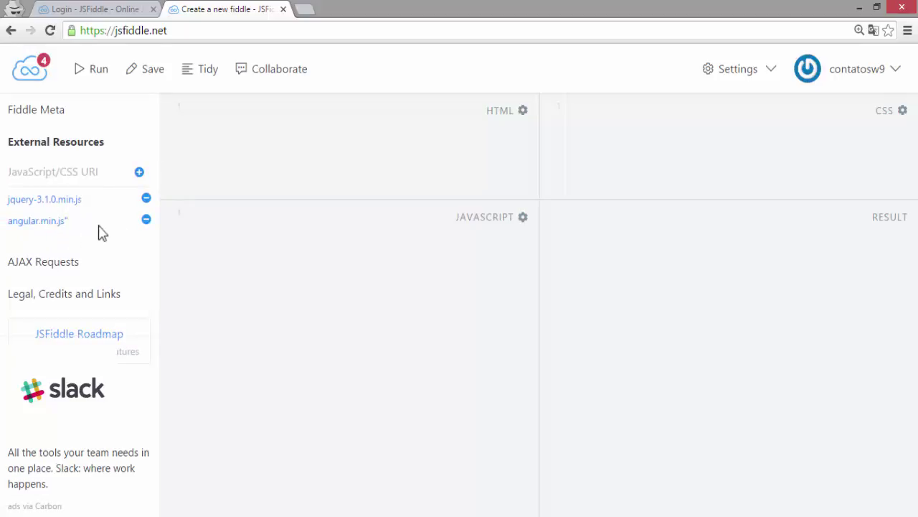
left_click(72, 223)
left_click(146, 220)
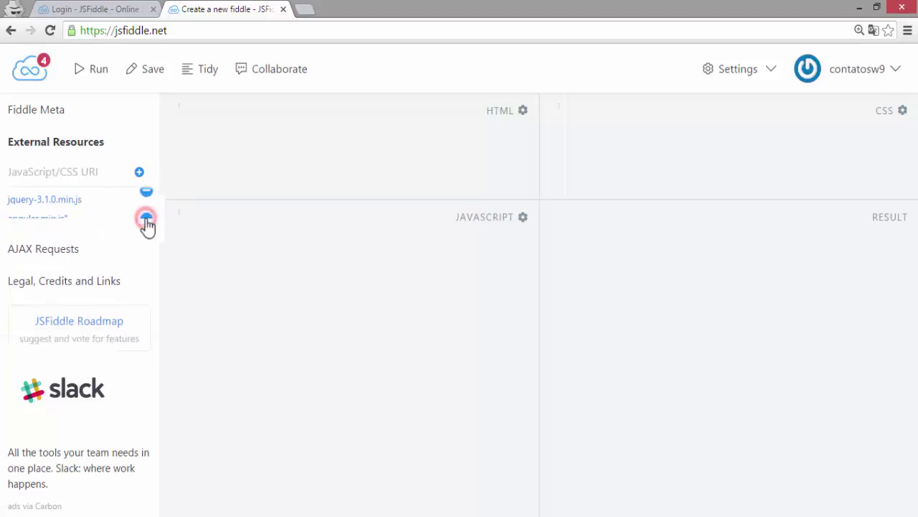
left_click(98, 171)
key("ctrl+v")
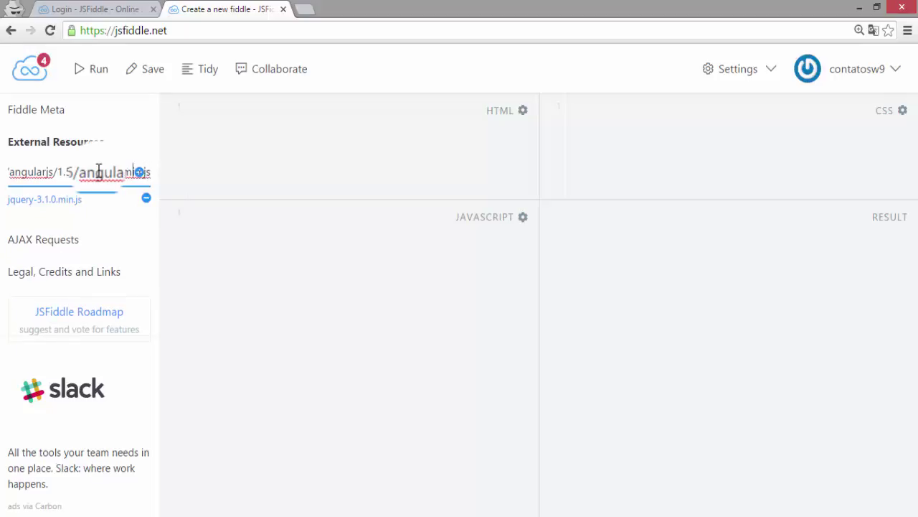
key("Left")
key("Left")
key("Left")
key("Left")
key("Left")
key("Left")
key("Left")
key("Left")
key("Left")
key("Left")
key("Left")
key("Left")
key("Left")
key("Left")
key("Left")
key("Left")
key("Left")
key("Left")
key("Left")
key("Left")
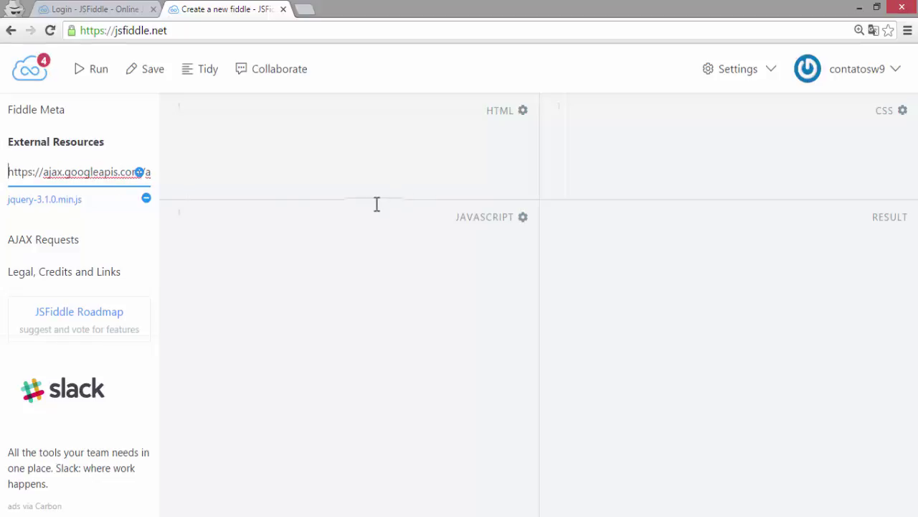
left_click(140, 176)
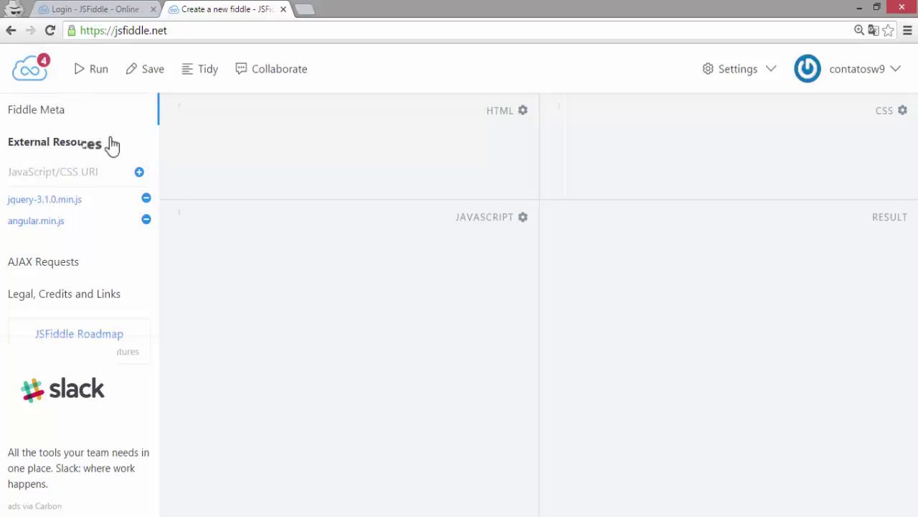
- Expand the Fiddle Meta section in the sidebar to reveal the title and description fields
left_click(56, 117)
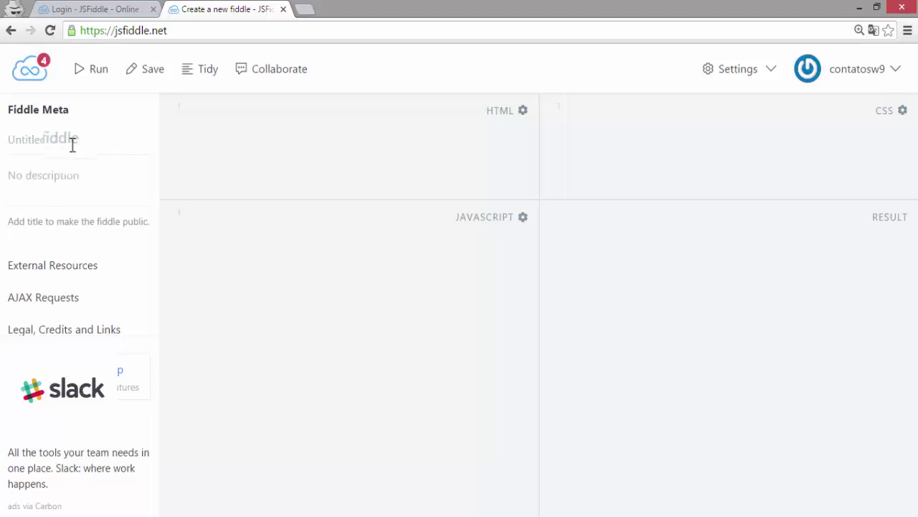
- Copy the title 'Sobre JSFiddle' from the older fiddle window into the new fiddle's title field
left_click(90, 147)
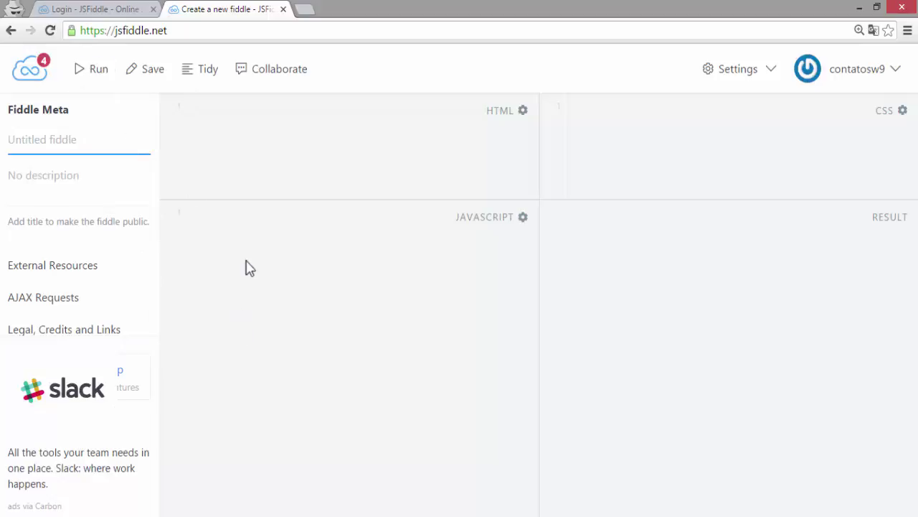
mouse_move(187, 513)
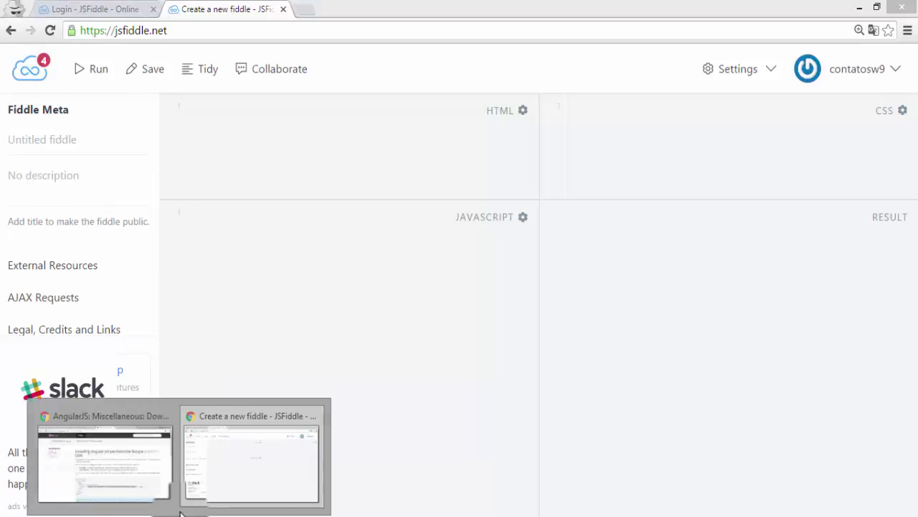
left_click(156, 479)
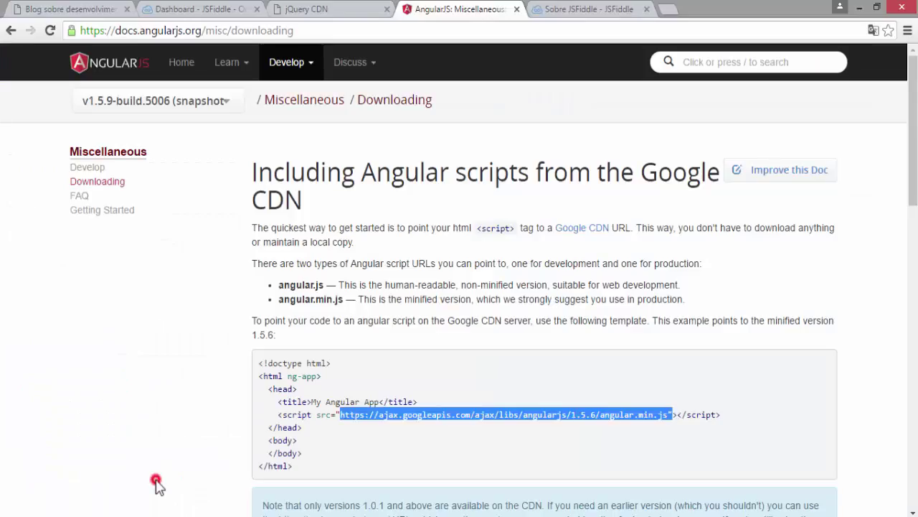
left_click(589, 9)
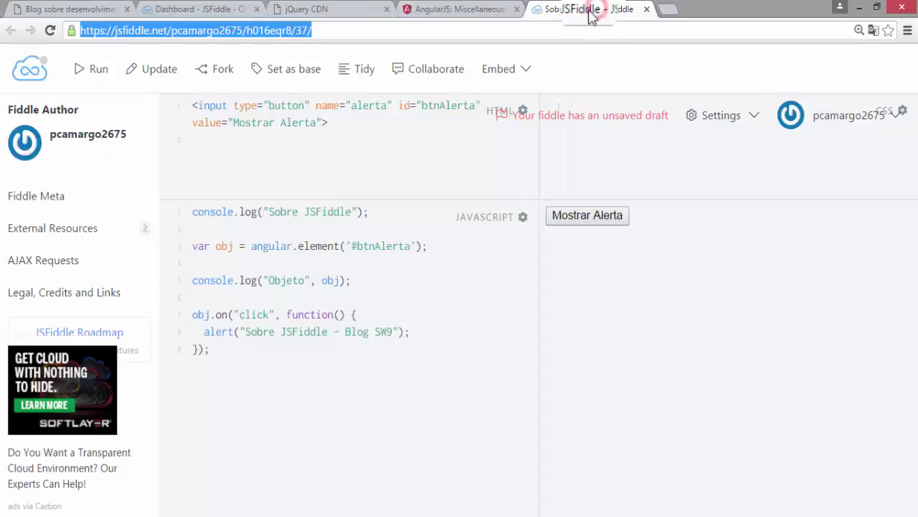
left_click(57, 198)
left_click_drag(84, 171, 9, 172)
key("ctrl+c")
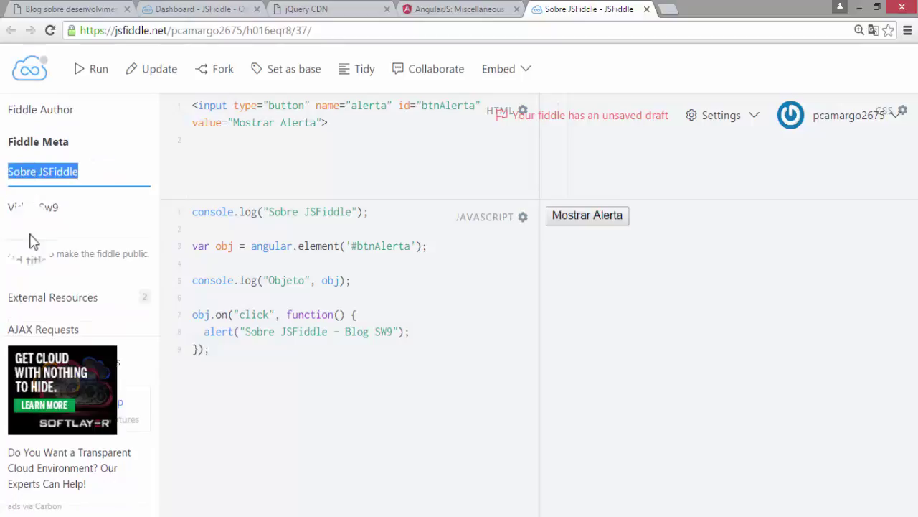
left_click(209, 510)
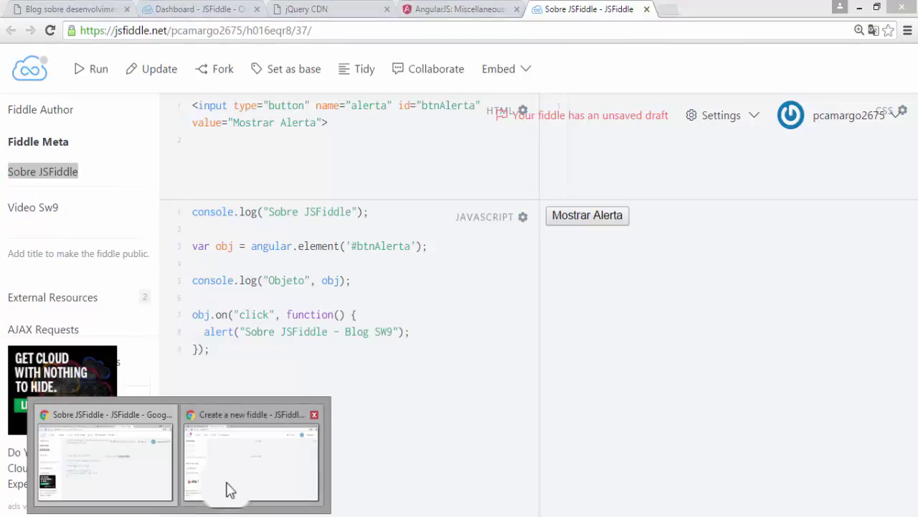
left_click(225, 488)
left_click(102, 140)
key("ctrl+v")
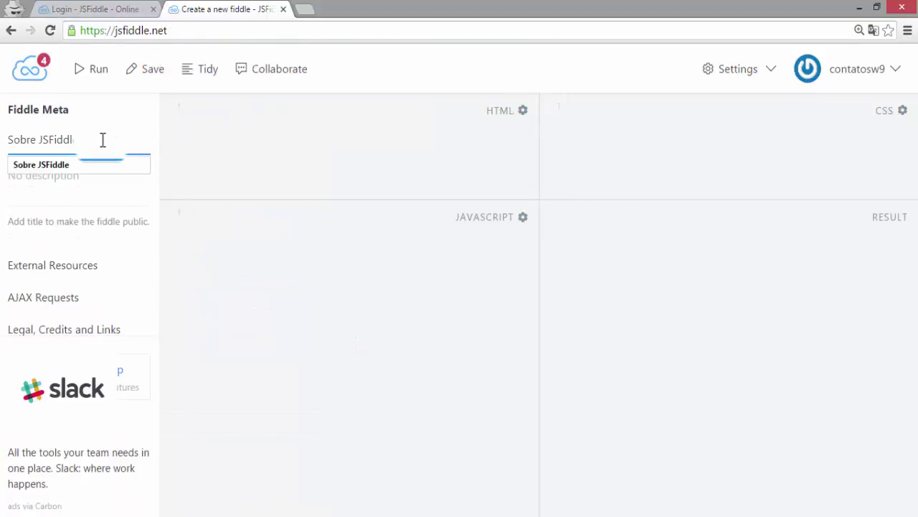
left_click(100, 179)
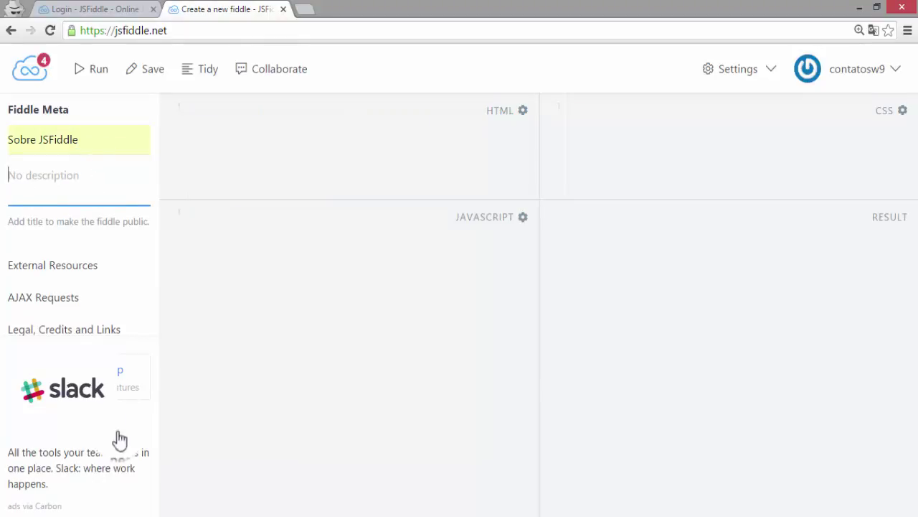
- Copy the description 'Video Sw9' from the older fiddle into the new fiddle's description field
left_click(172, 512)
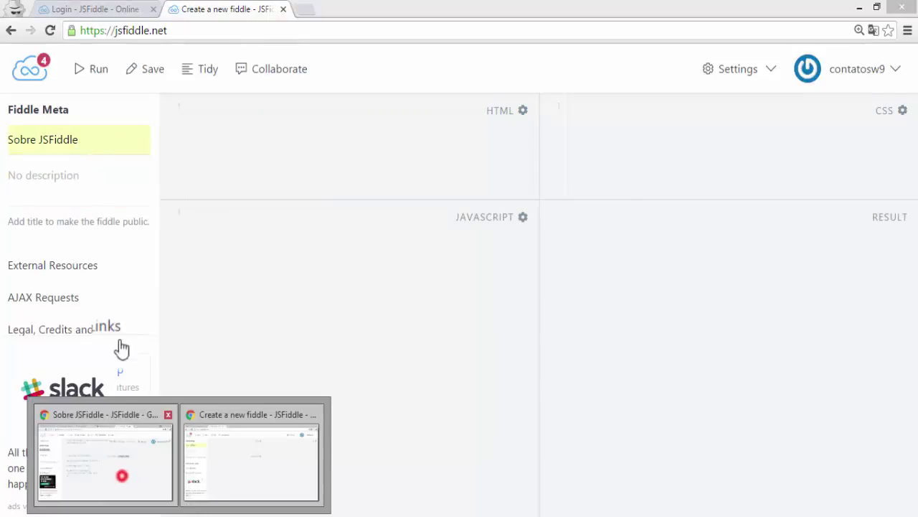
left_click(106, 459)
left_click(62, 207)
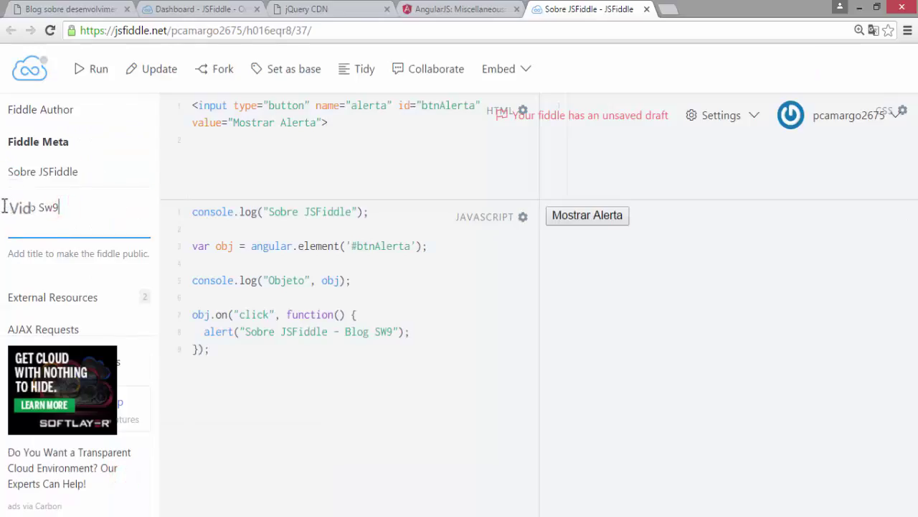
type("w")
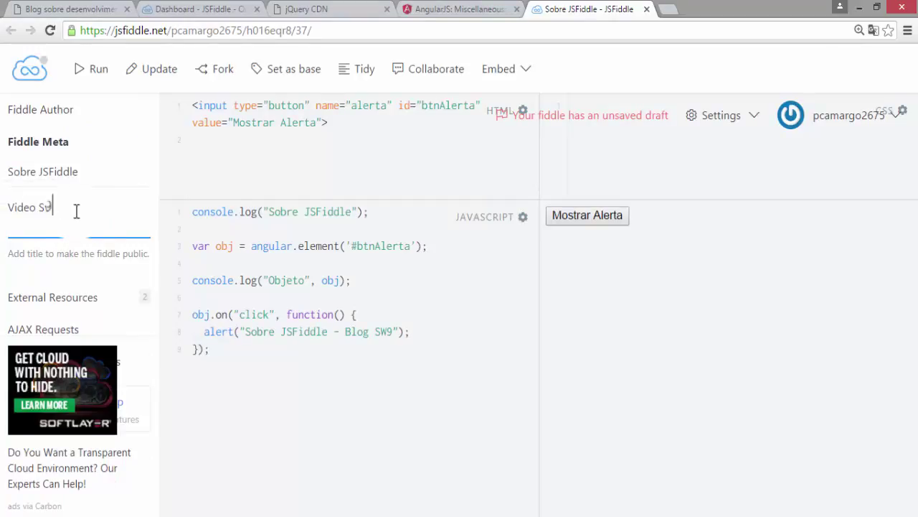
left_click_drag(76, 210, 11, 206)
key("ctrl+c")
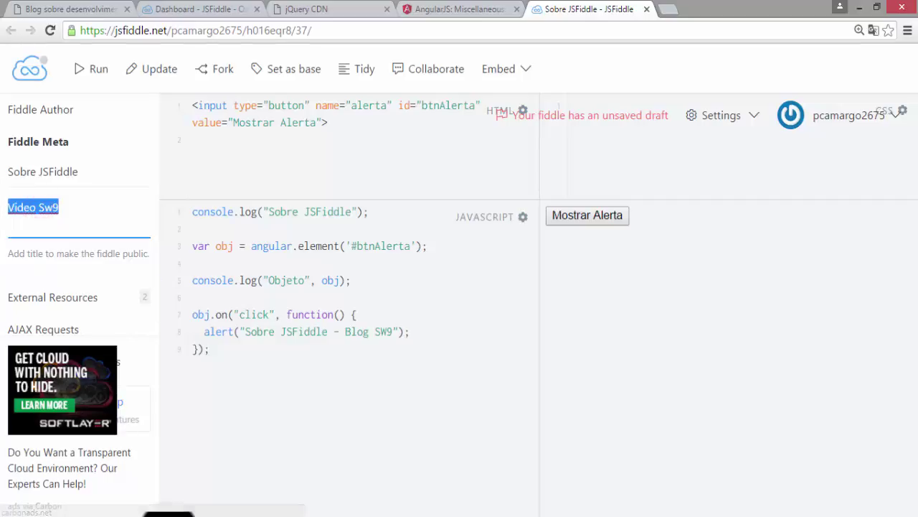
left_click(180, 511)
left_click(218, 489)
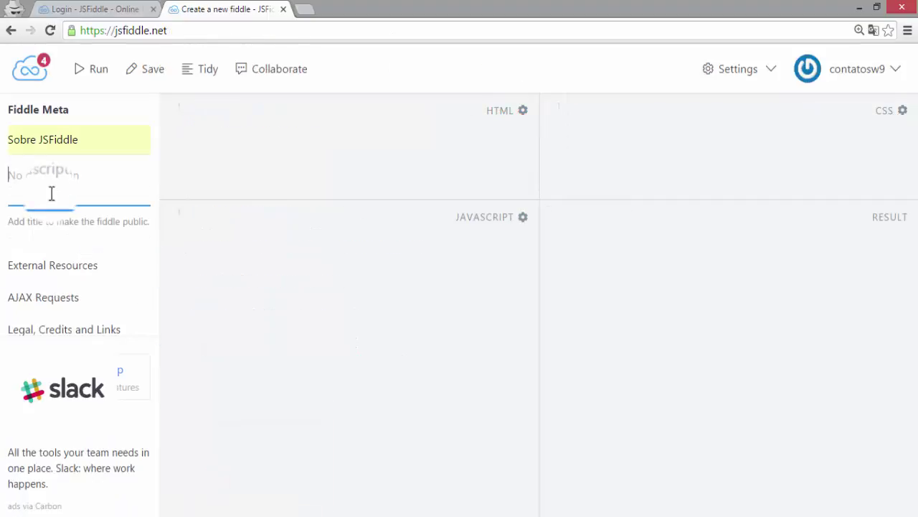
key("ctrl+v")
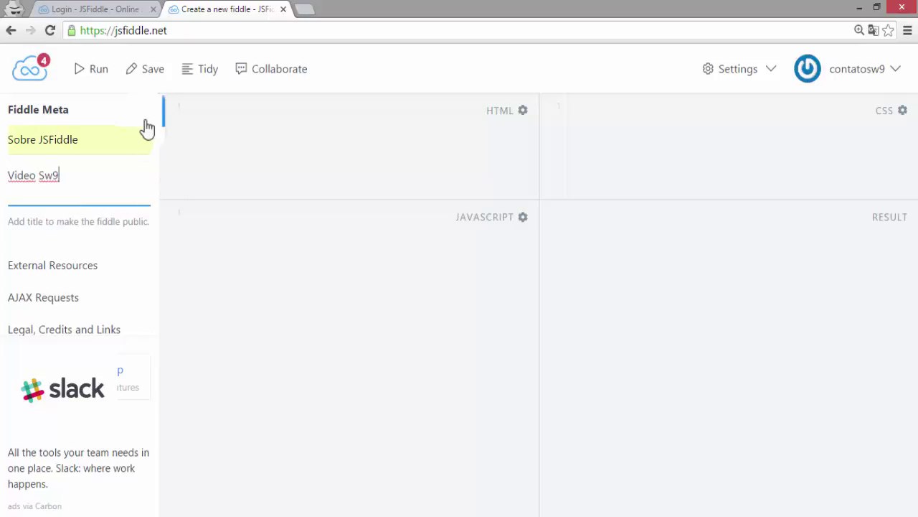
left_click(158, 81)
- Save the fiddle and check that jquery-3.1.0.min.js and angular.min.js are listed under External Resources
left_click(157, 78)
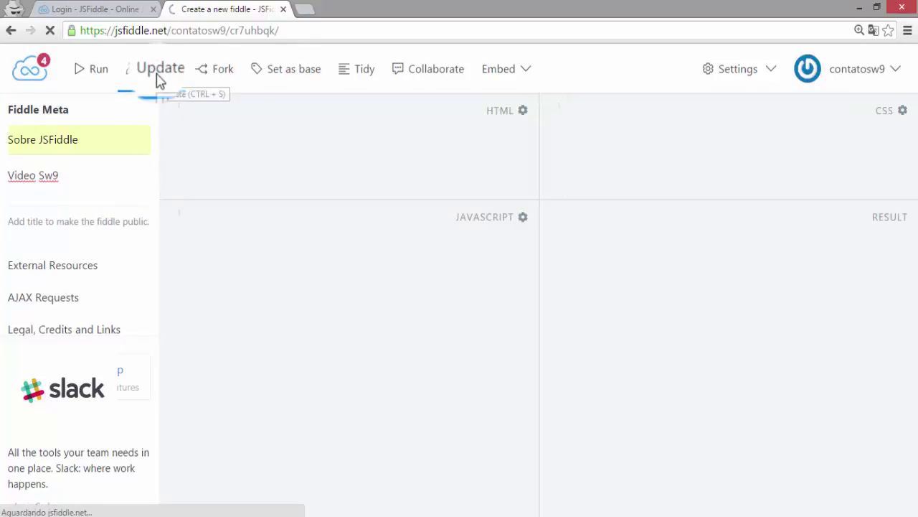
left_click(272, 138)
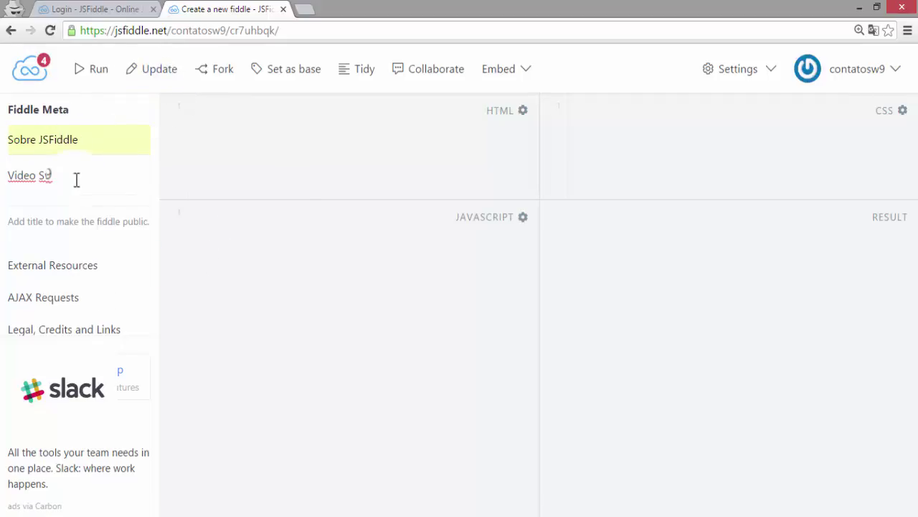
left_click(86, 272)
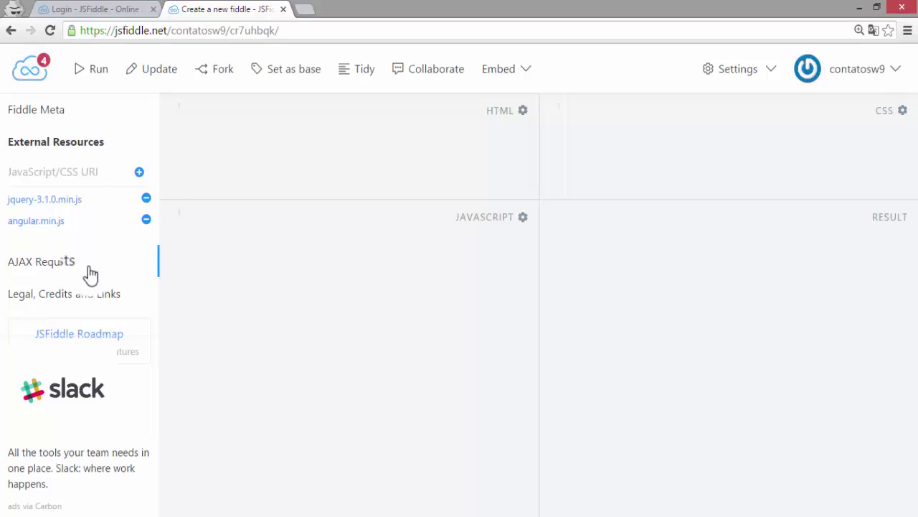
- Look over the AJAX Requests echo endpoints, then reopen Fiddle Meta showing 'Sobre JSFiddle' and 'Video Sw9'
left_click(79, 265)
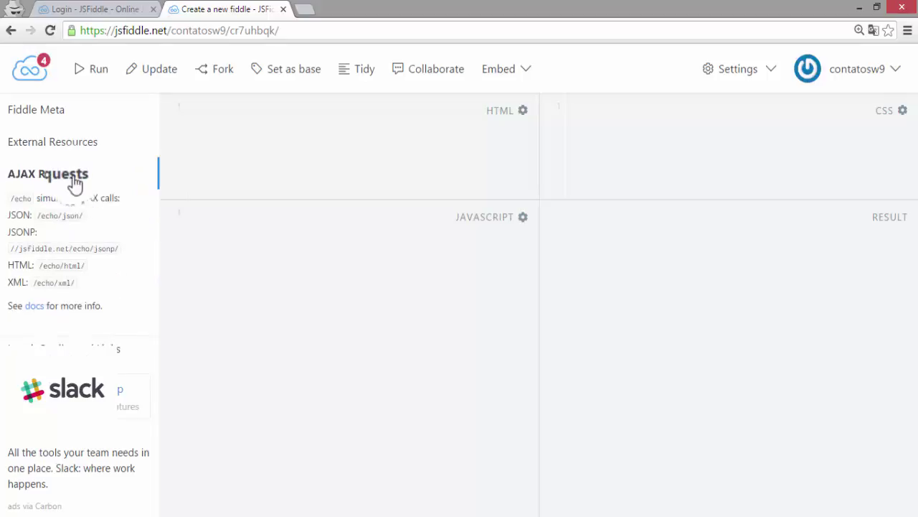
left_click(45, 115)
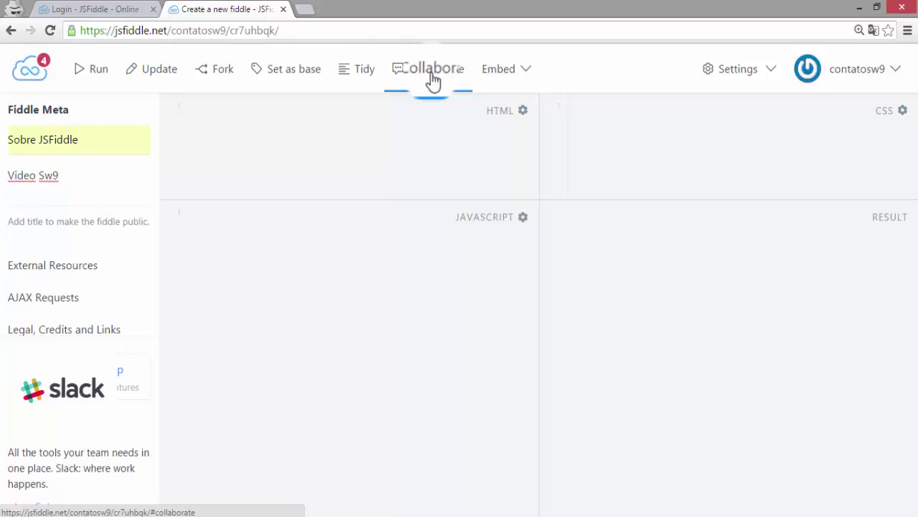
- Start a TogetherJS collaboration session and select the collaborator invite link
left_click(433, 72)
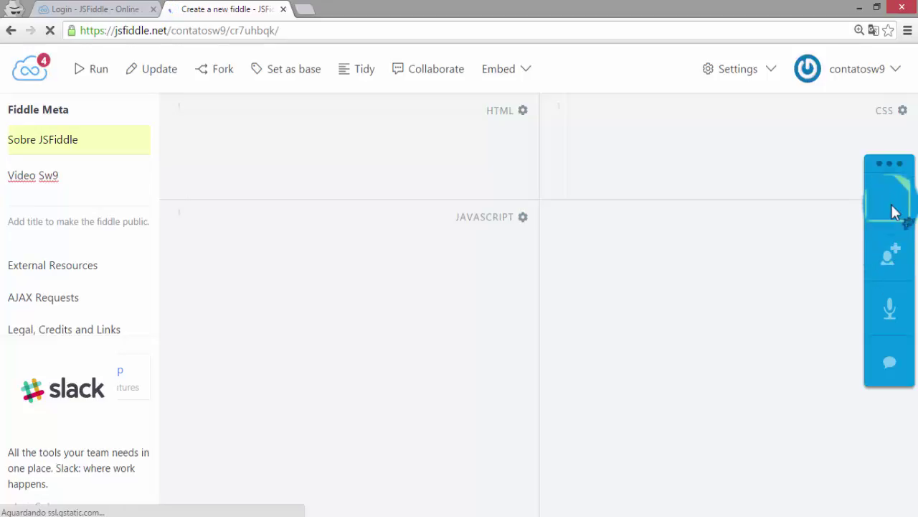
left_click(892, 247)
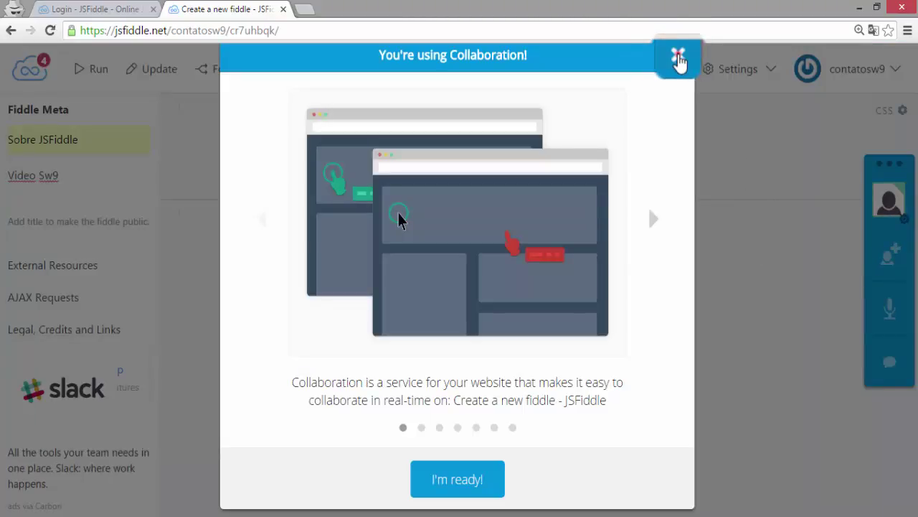
left_click(678, 60)
left_click(888, 255)
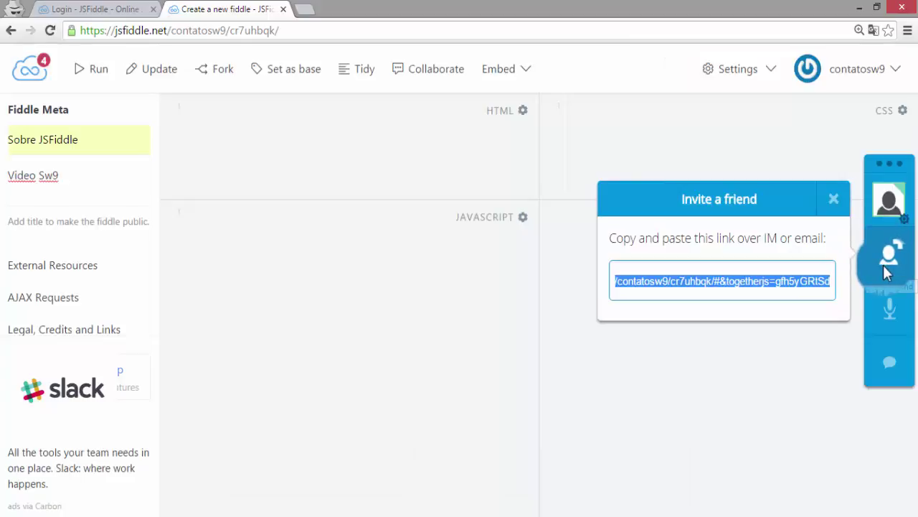
left_click_drag(825, 281, 641, 285)
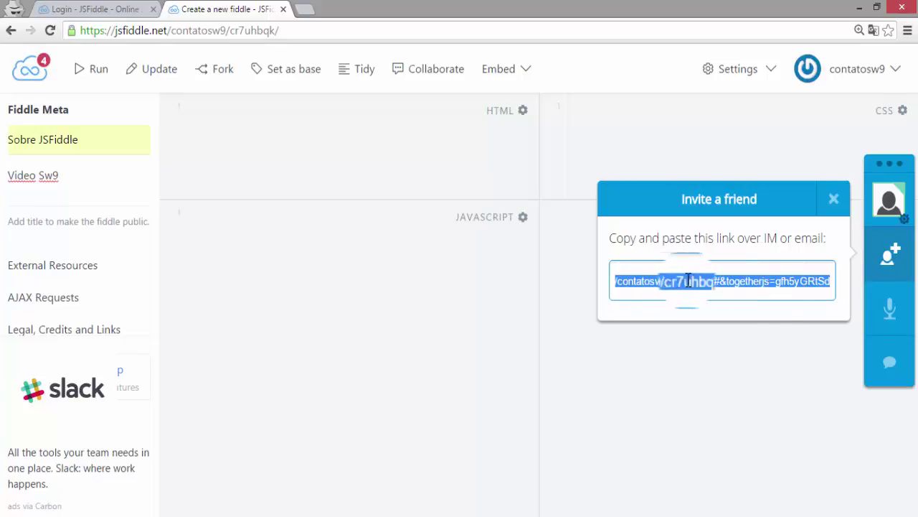
- View and close the audio chat information, then end the collaboration session
left_click(902, 325)
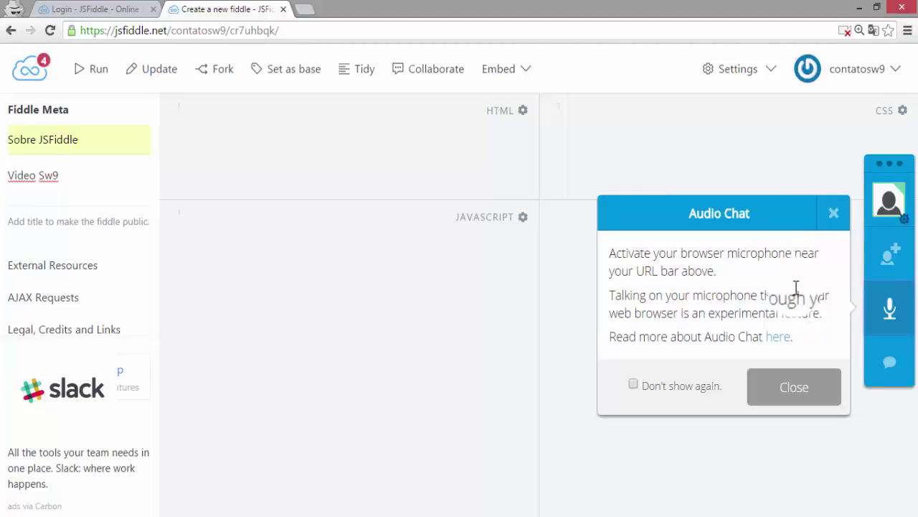
left_click(835, 213)
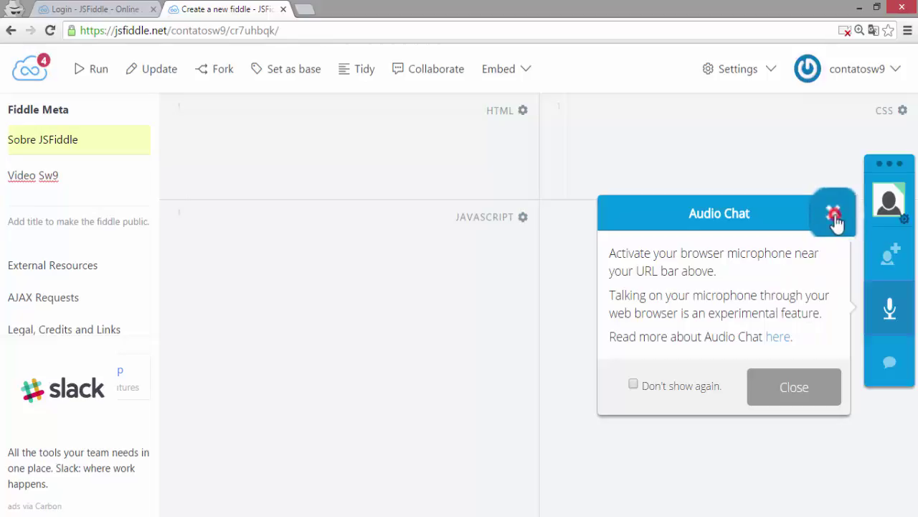
left_click(452, 80)
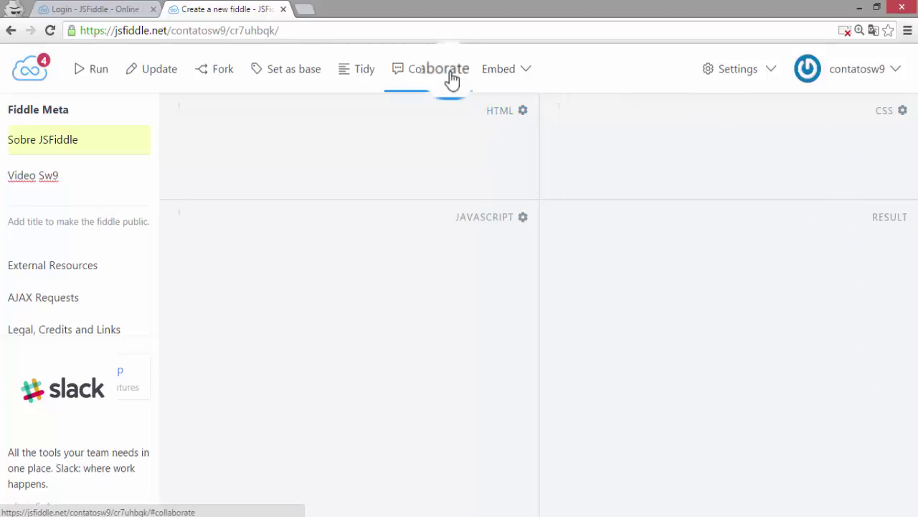
left_click(514, 75)
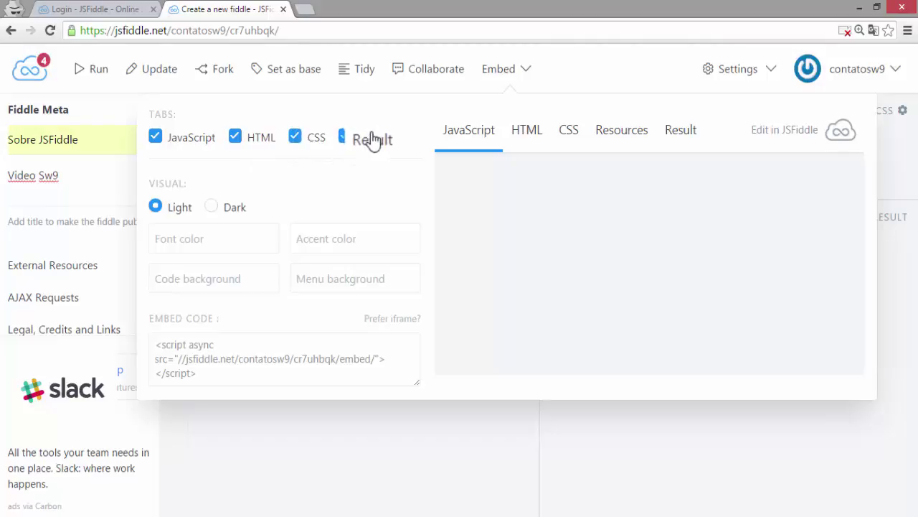
left_click(205, 375)
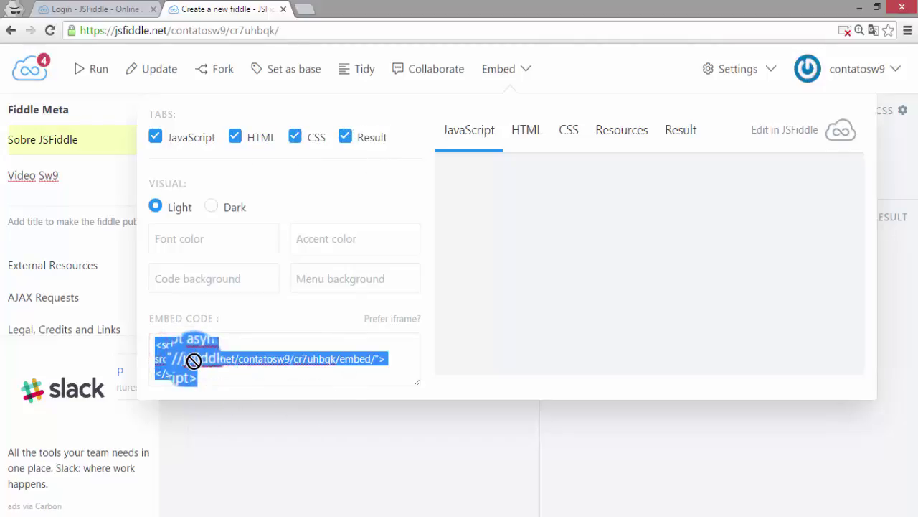
left_click(206, 376)
left_click(206, 376)
left_click(172, 352)
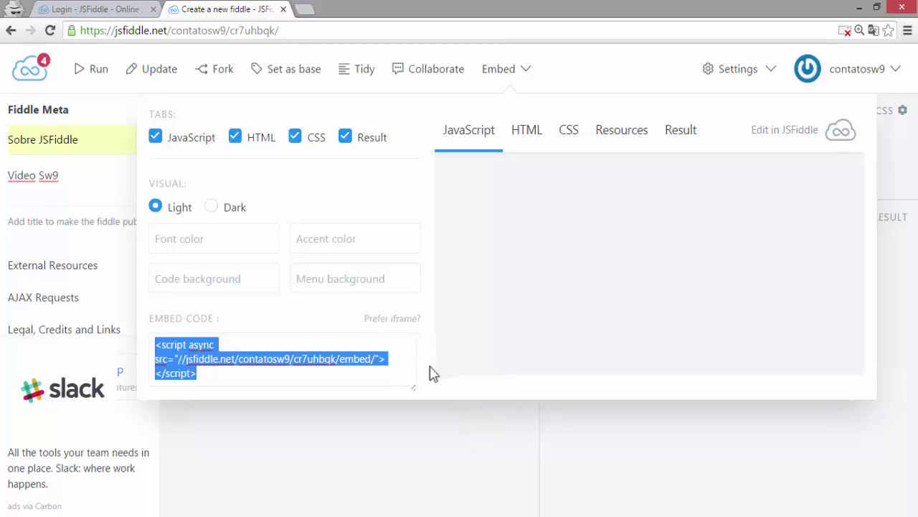
left_click(449, 443)
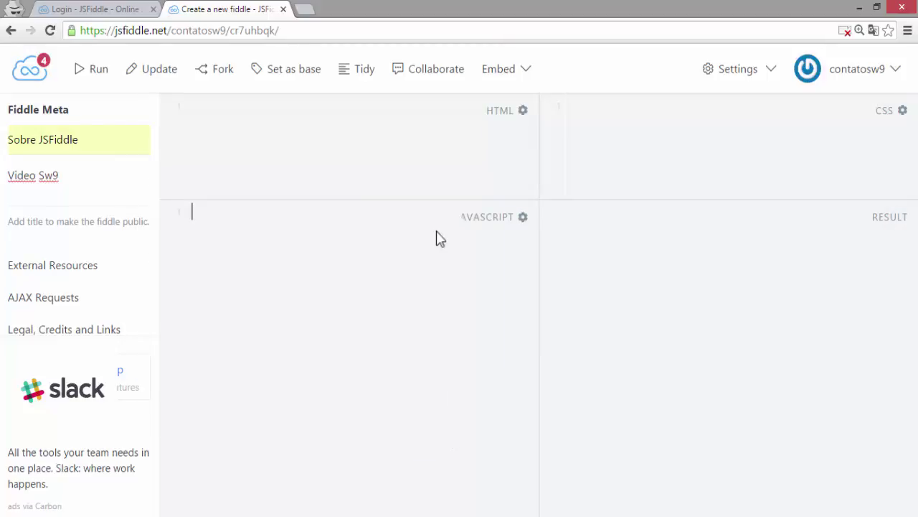
- Copy the 'Mostrar Alerta' button HTML line from the Sobre JSFiddle fiddle into the new HTML pane
left_click(316, 120)
mouse_move(190, 513)
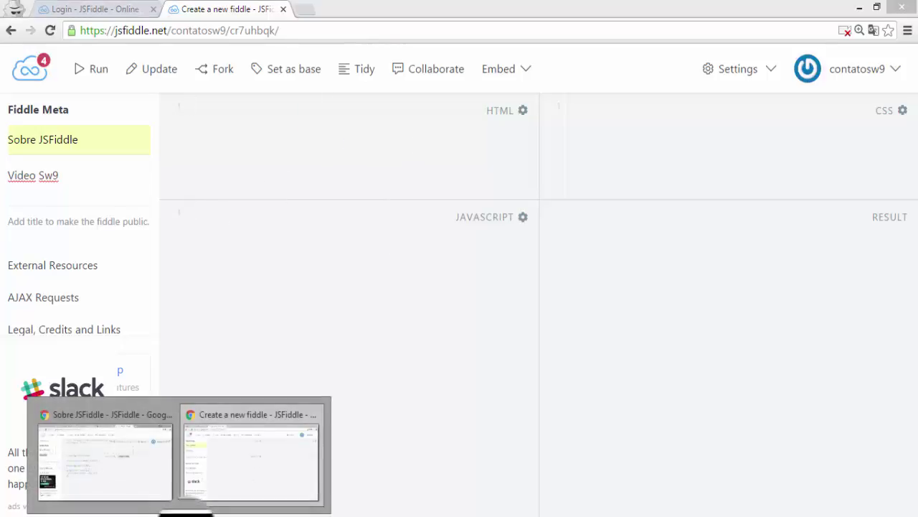
left_click(159, 491)
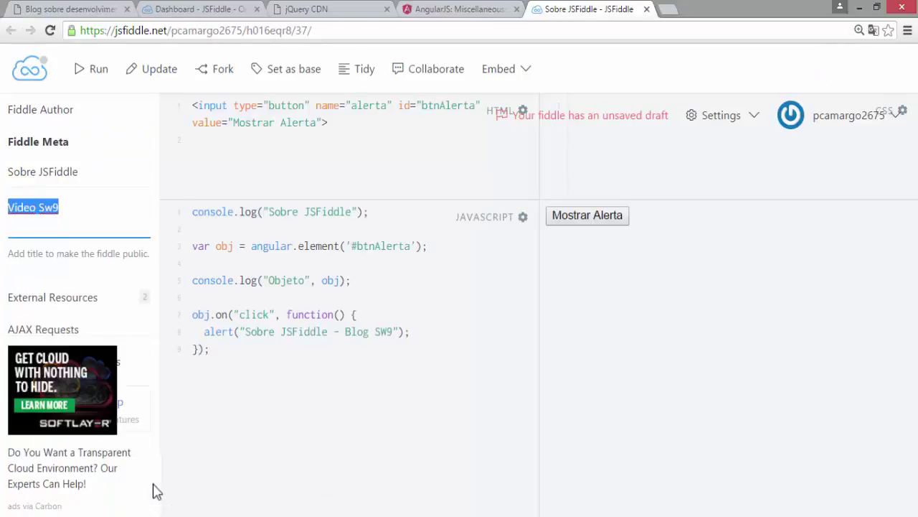
left_click(342, 128)
key("shift+Home")
key("ctrl+c")
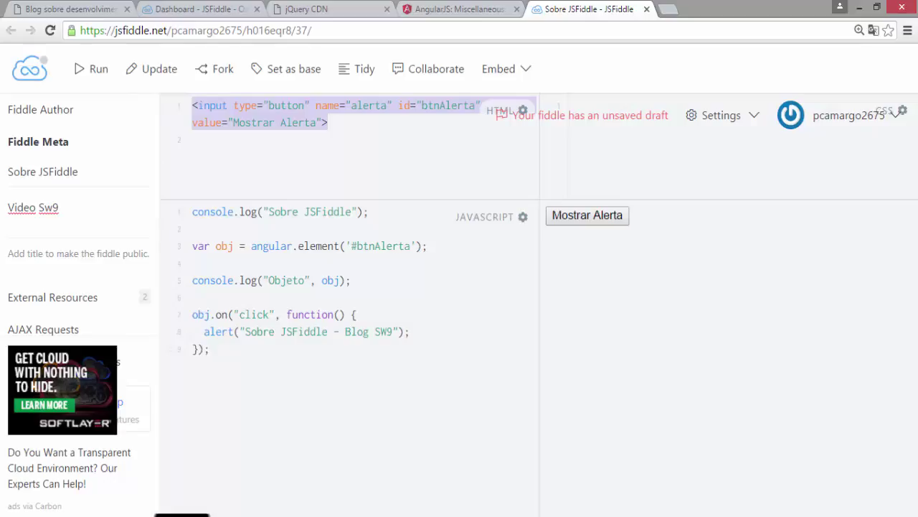
left_click(236, 482)
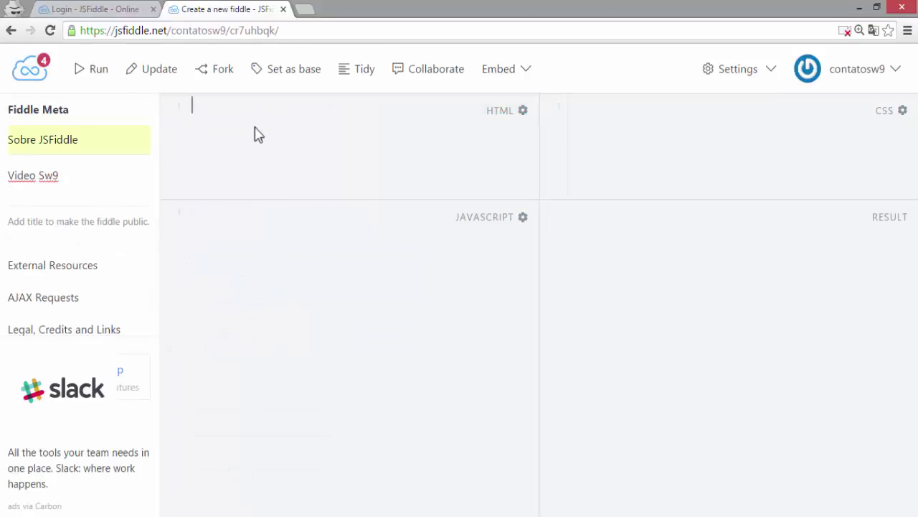
key("ctrl+v")
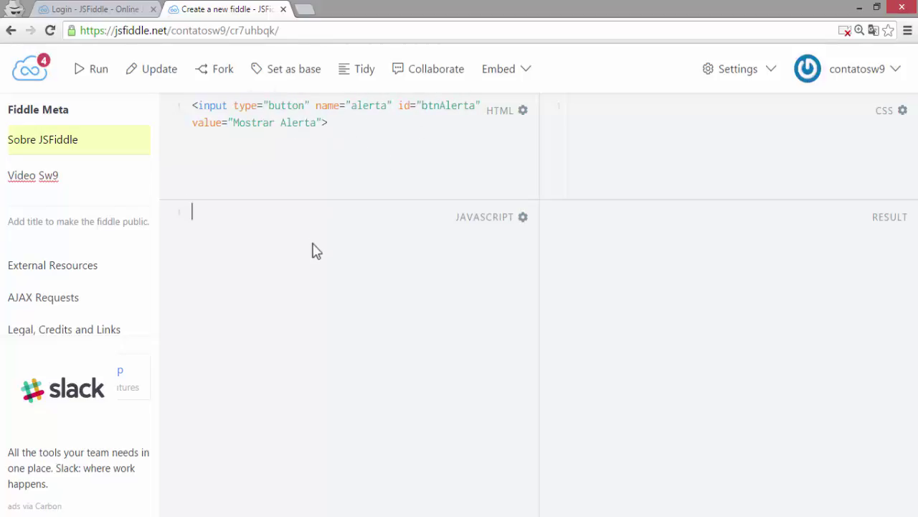
- Copy the angular.element click-alert JavaScript from the older fiddle into the new JavaScript pane
left_click(313, 279)
mouse_move(176, 513)
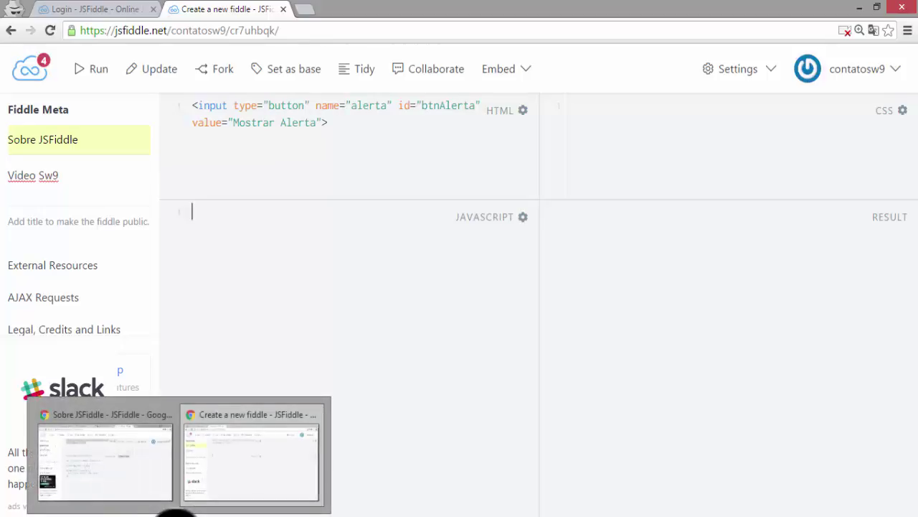
left_click(137, 480)
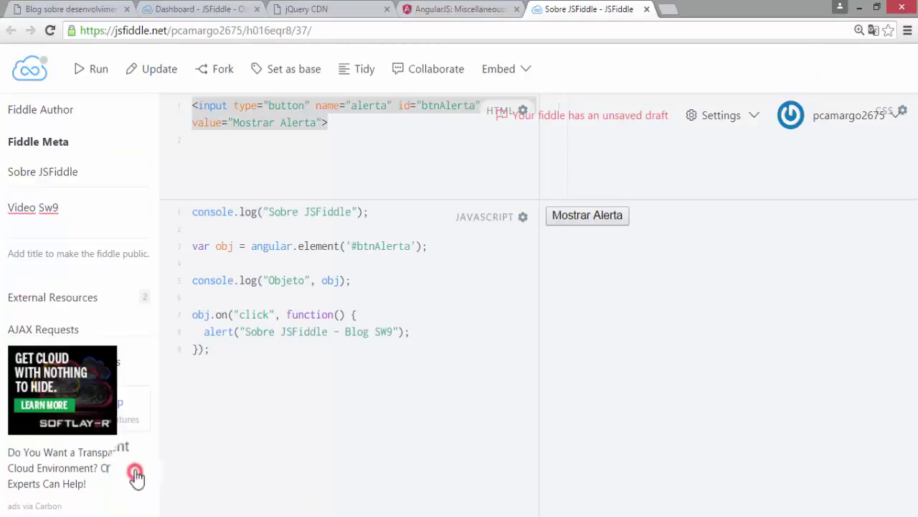
mouse_move(191, 211)
left_mouse_down()
mouse_move(253, 388)
mouse_move(262, 373)
left_mouse_up()
key("ctrl+c")
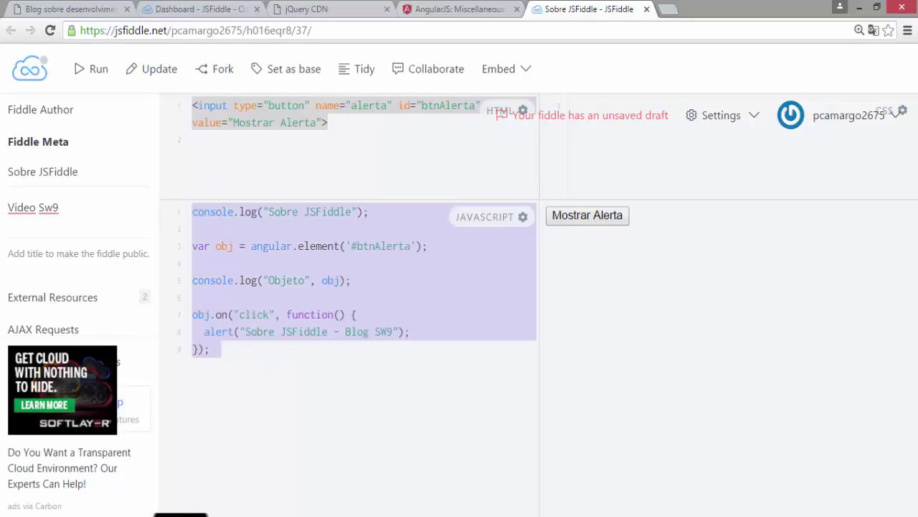
mouse_move(219, 515)
left_click(227, 479)
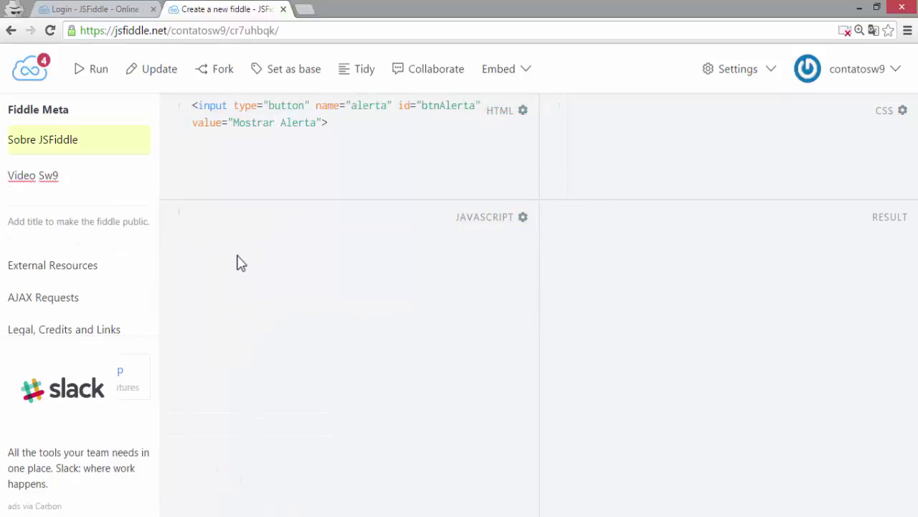
key("ctrl+v")
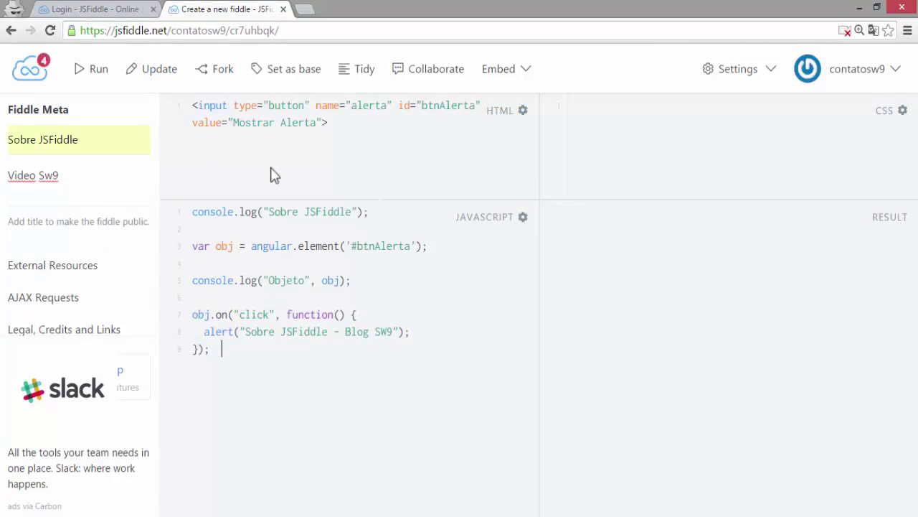
- Update and run the fiddle, then click 'Mostrar Alerta' and dismiss the 'Sobre JSFiddle - Blog SW9' alert
left_click(163, 76)
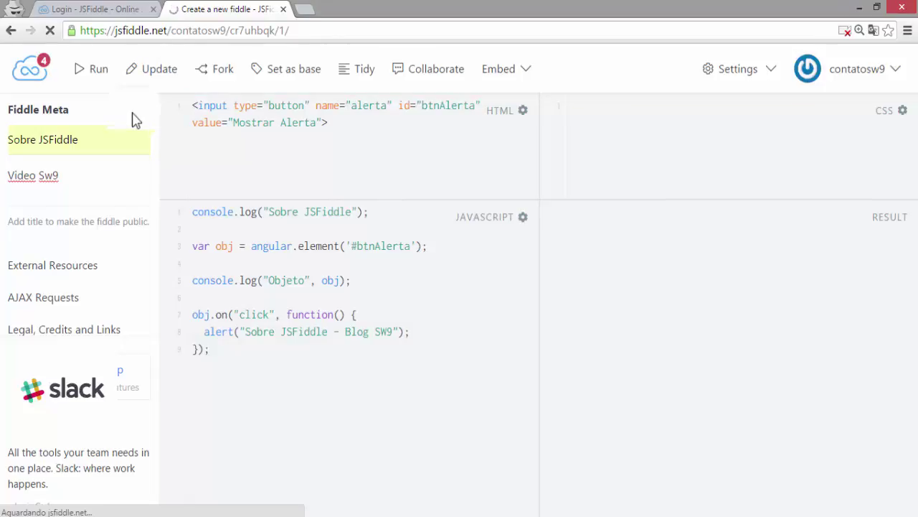
left_click(96, 71)
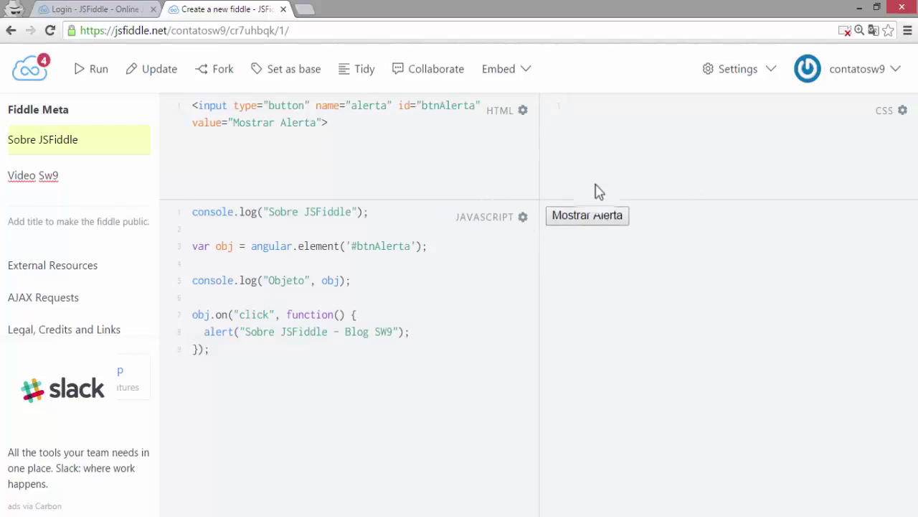
left_click(595, 223)
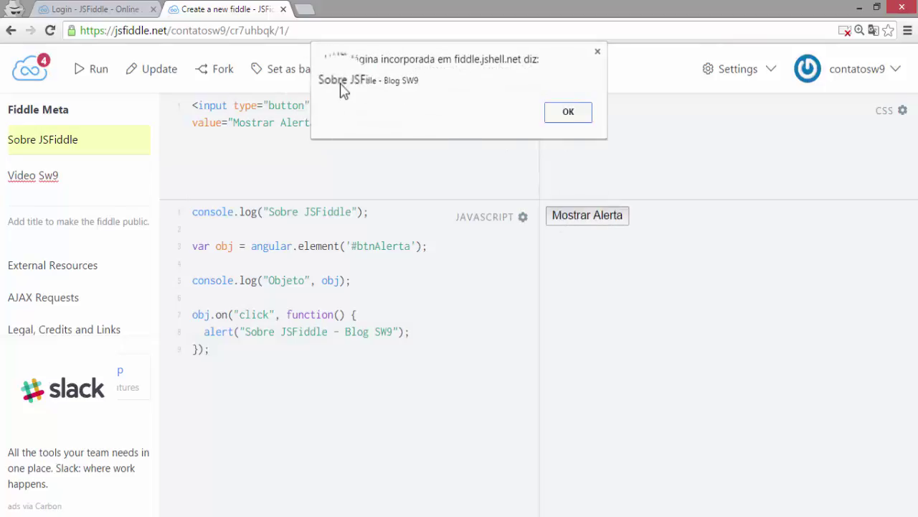
left_click(574, 114)
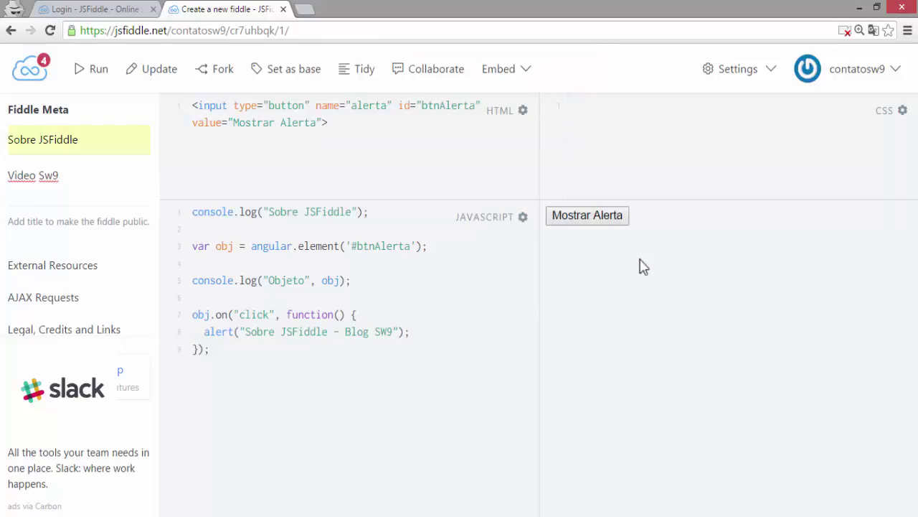